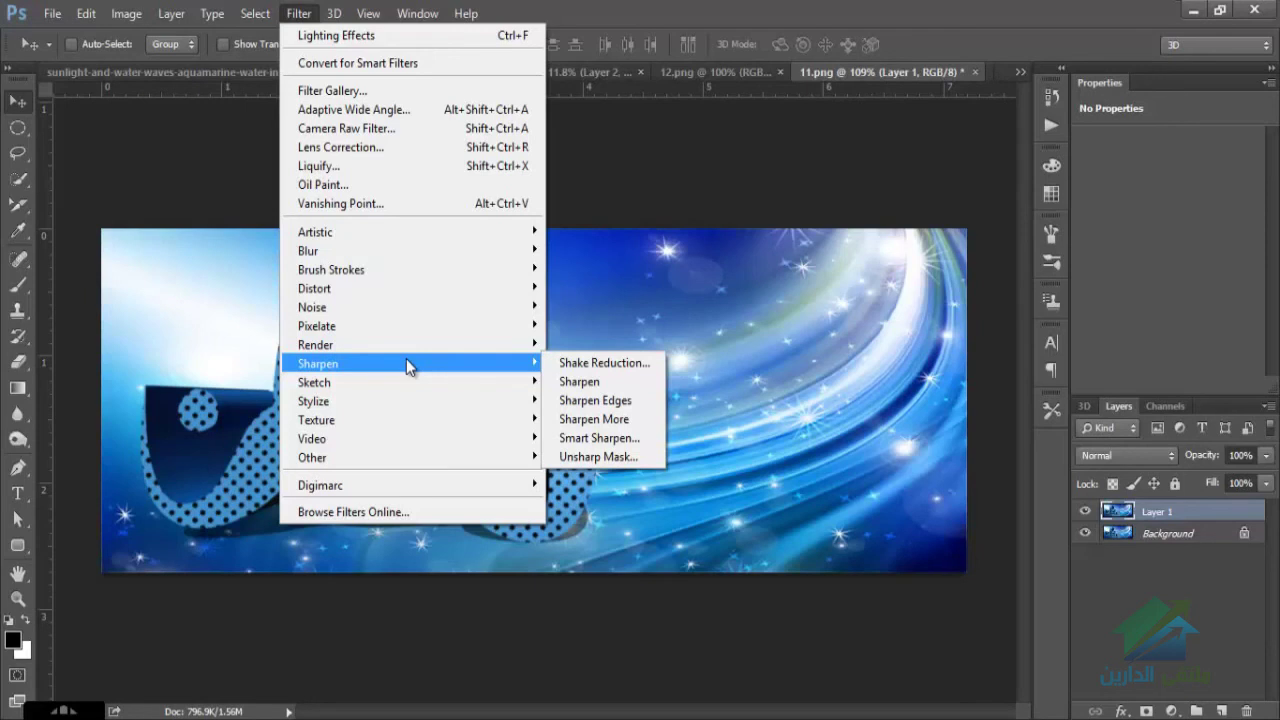
# Apply Unsharp Mask to Layer 1 with an amount of 180%, a radius of 6.5 pixels and a threshold of about 72 levels.
pyautogui.click(607, 458)
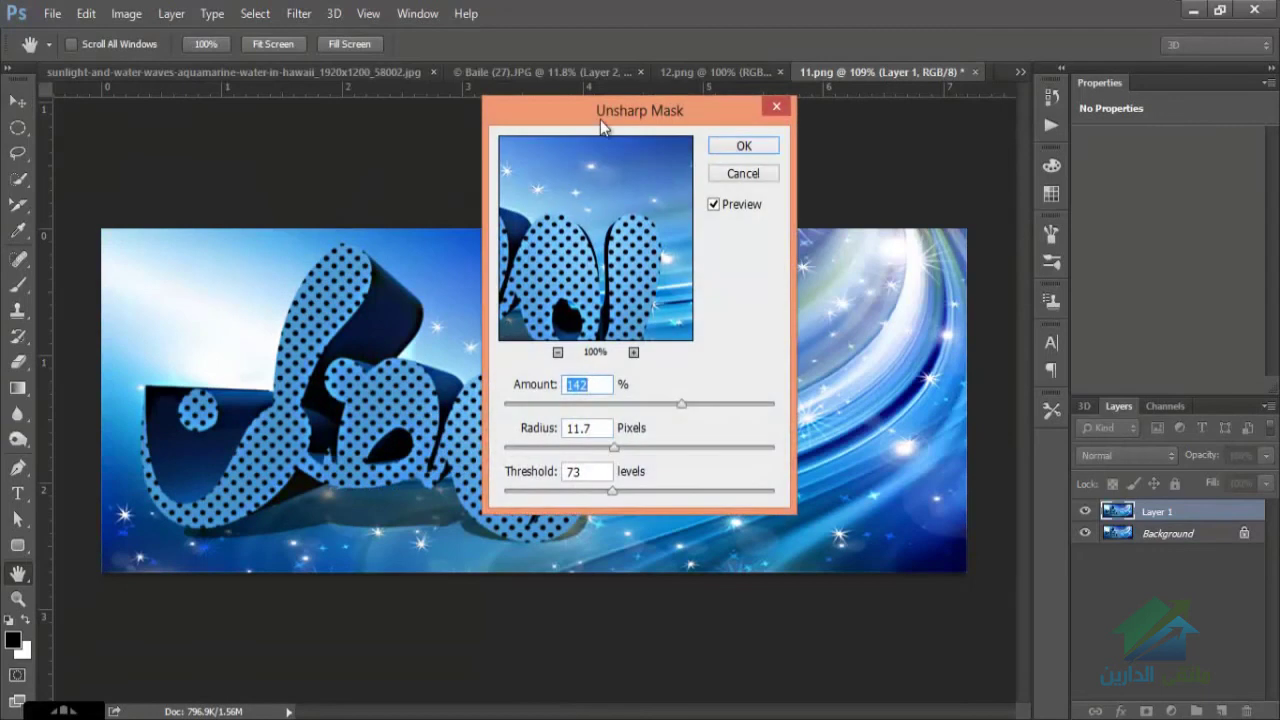
pyautogui.moveTo(598, 112)
pyautogui.mouseDown()
pyautogui.moveTo(566, 110)
pyautogui.moveTo(617, 122)
pyautogui.mouseUp()
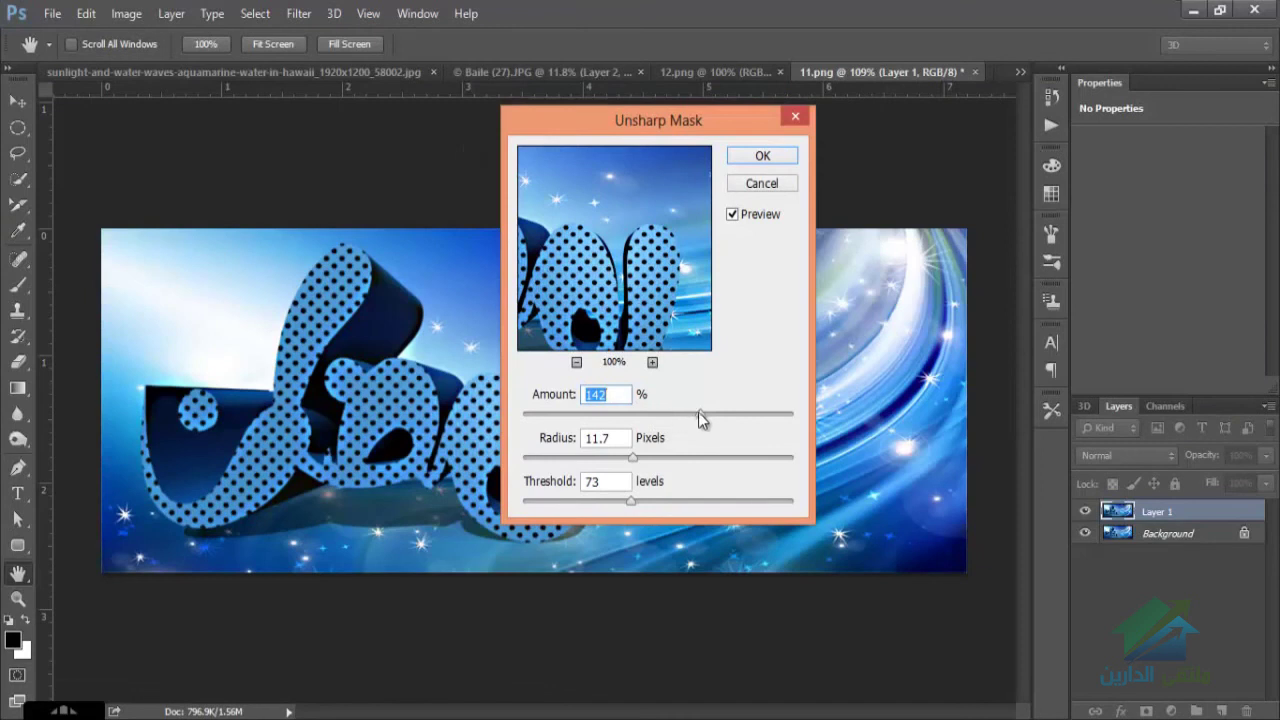
pyautogui.moveTo(699, 413); pyautogui.dragTo(665, 413)
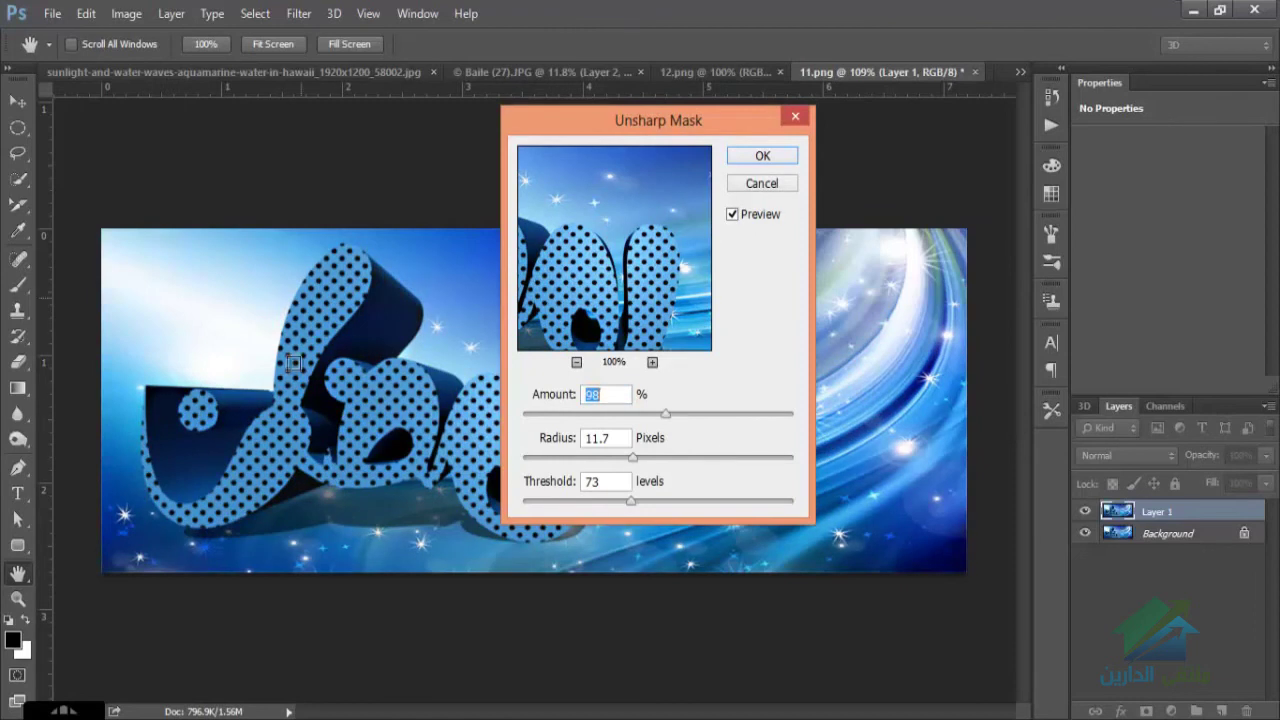
pyautogui.moveTo(666, 413); pyautogui.dragTo(728, 413)
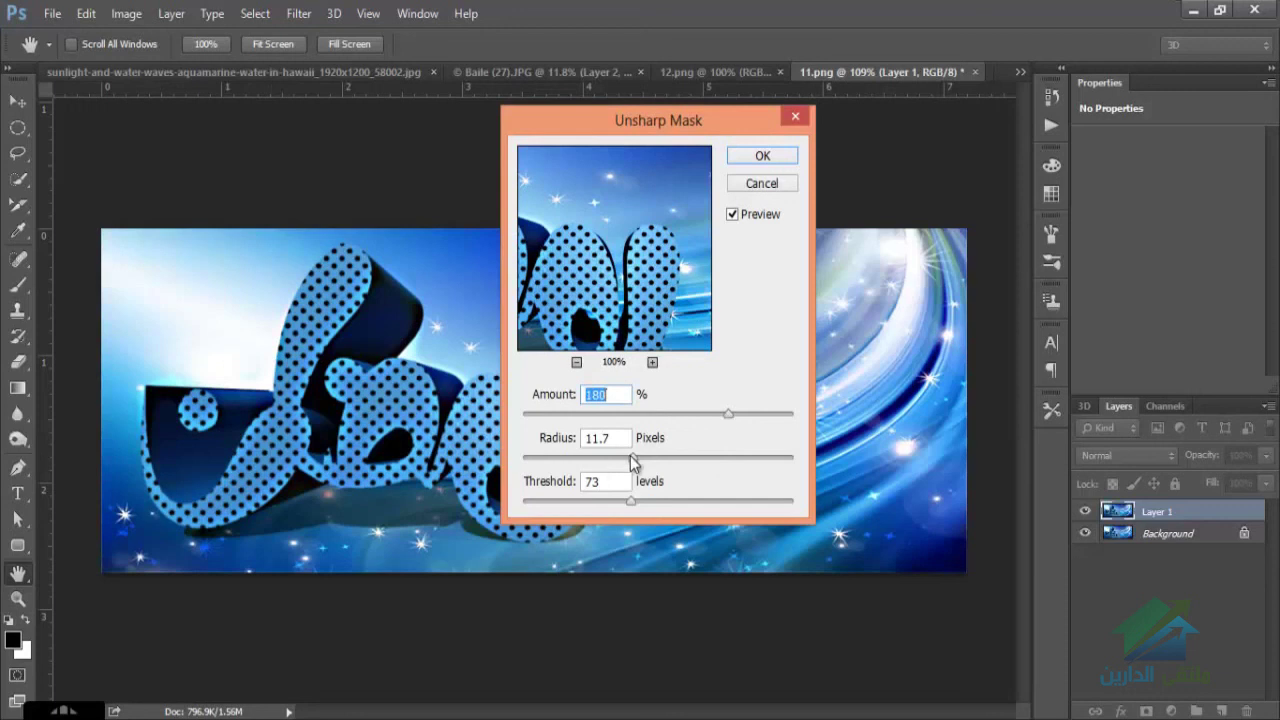
pyautogui.moveTo(657, 464); pyautogui.dragTo(606, 458)
pyautogui.click(645, 502)
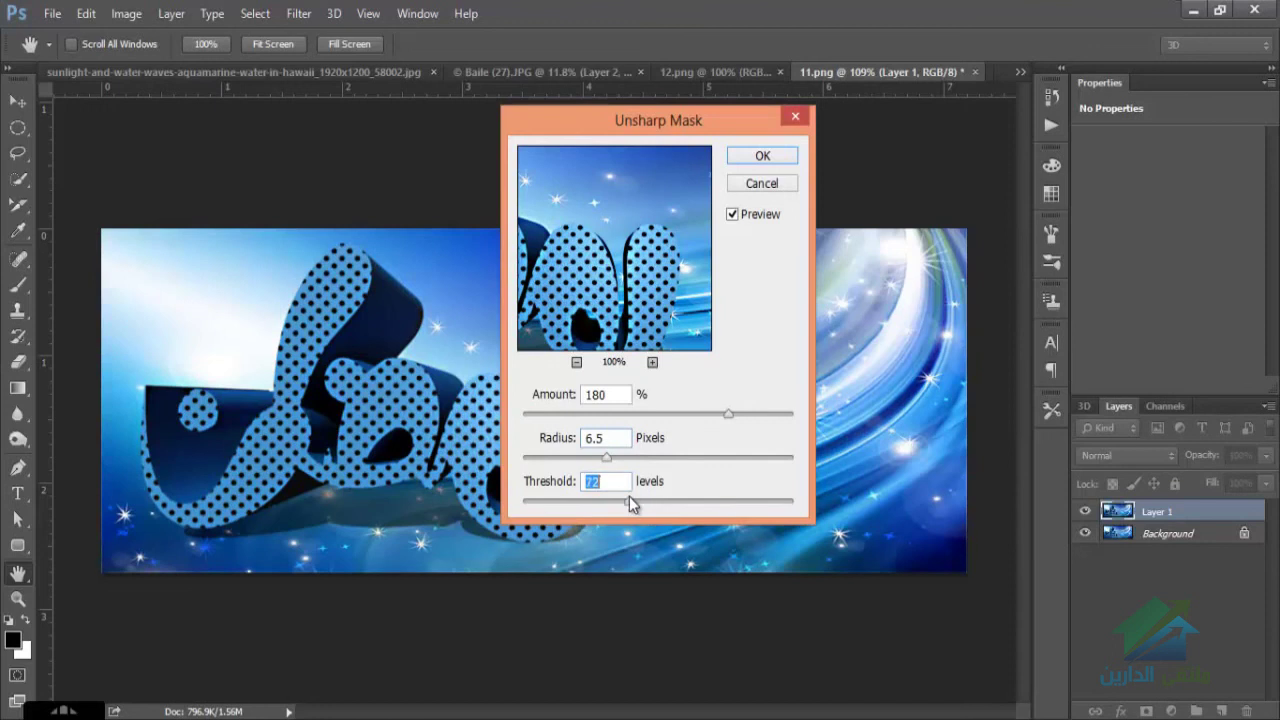
pyautogui.moveTo(642, 497)
pyautogui.mouseDown()
pyautogui.moveTo(576, 505)
pyautogui.moveTo(747, 496)
pyautogui.moveTo(640, 498)
pyautogui.mouseUp()
pyautogui.click(762, 155)
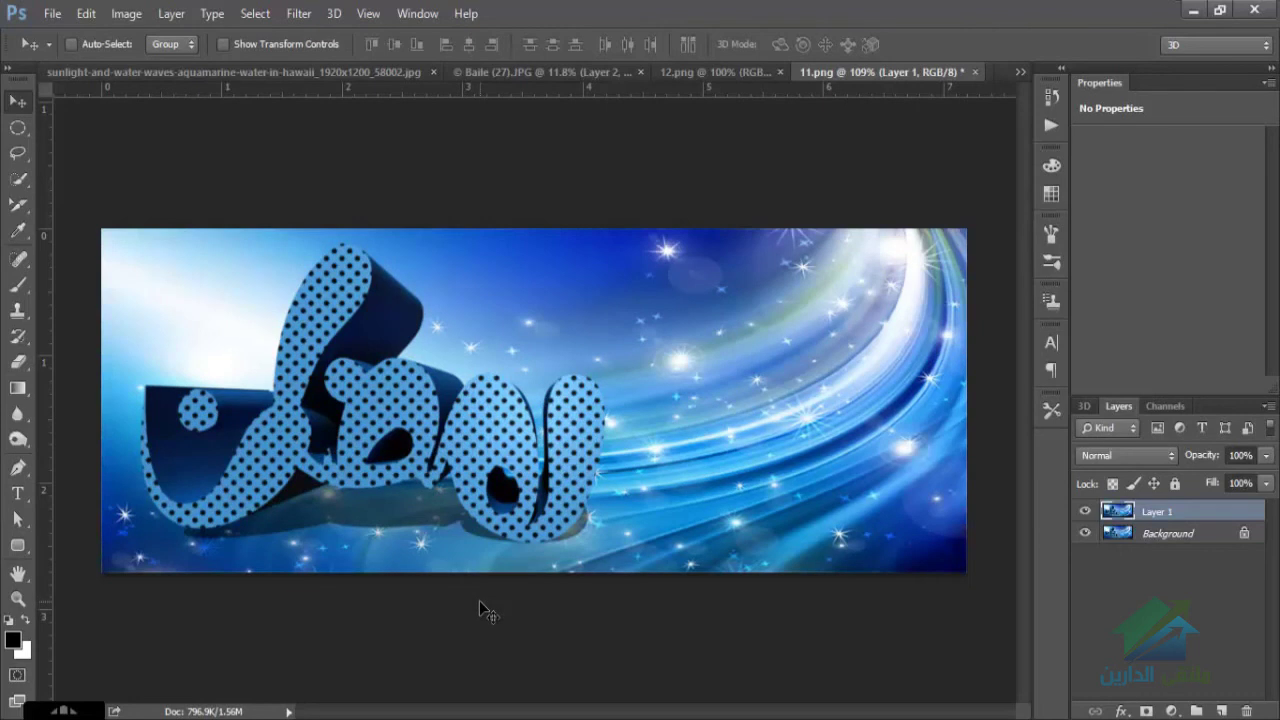
# Start the Diffuse filter on Layer 1 and preview the Darken Only, Lighten Only and Anisotropic modes.
pyautogui.click(299, 13)
pyautogui.moveTo(421, 365)
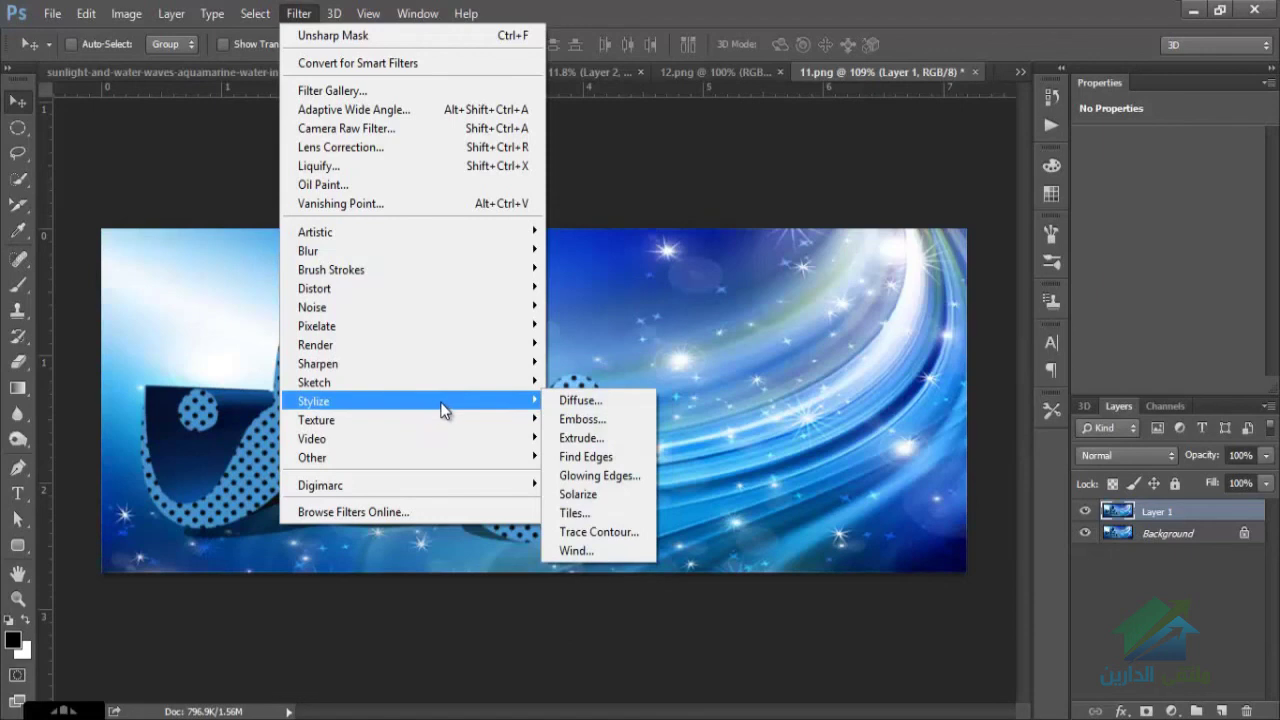
pyautogui.click(592, 405)
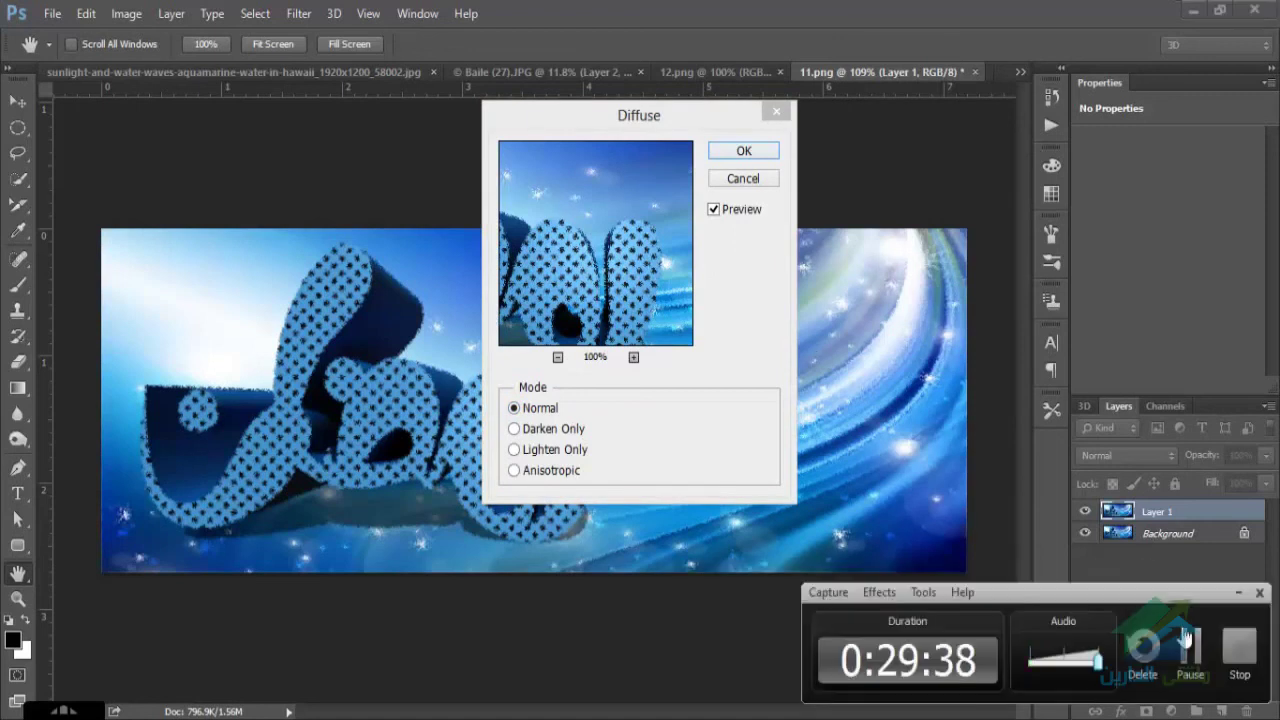
pyautogui.click(1165, 658)
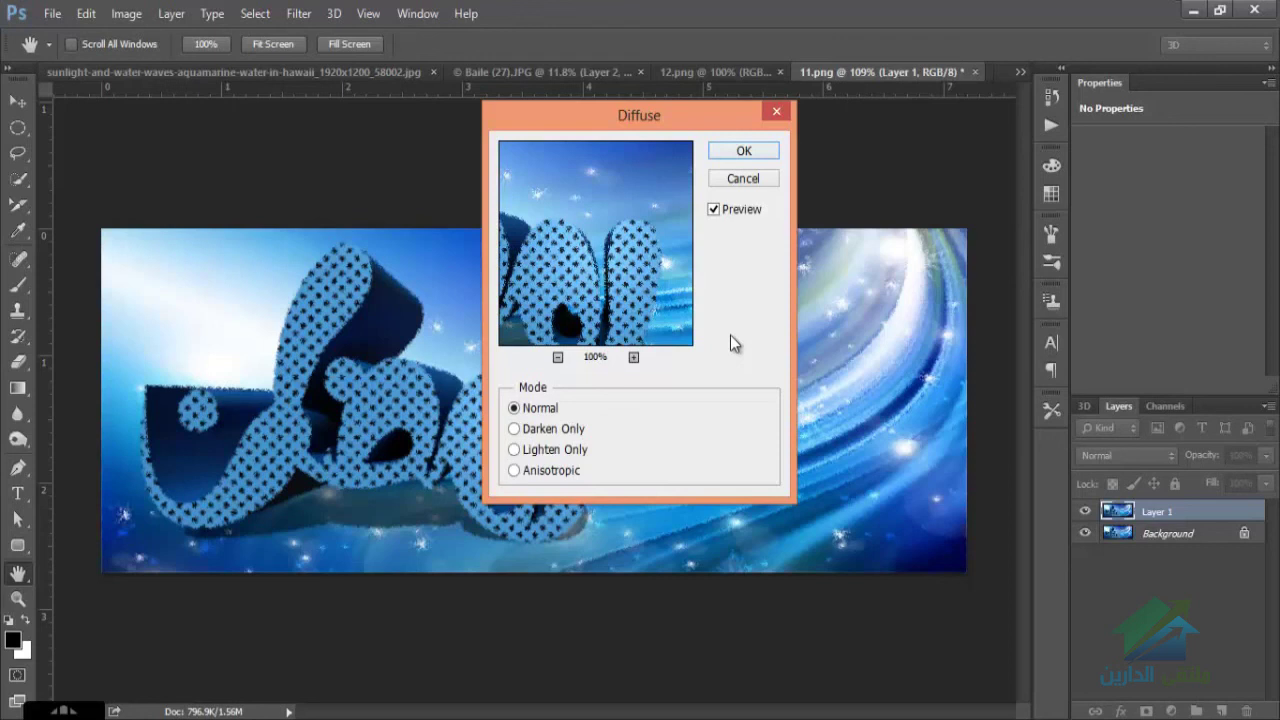
pyautogui.click(554, 429)
pyautogui.click(541, 452)
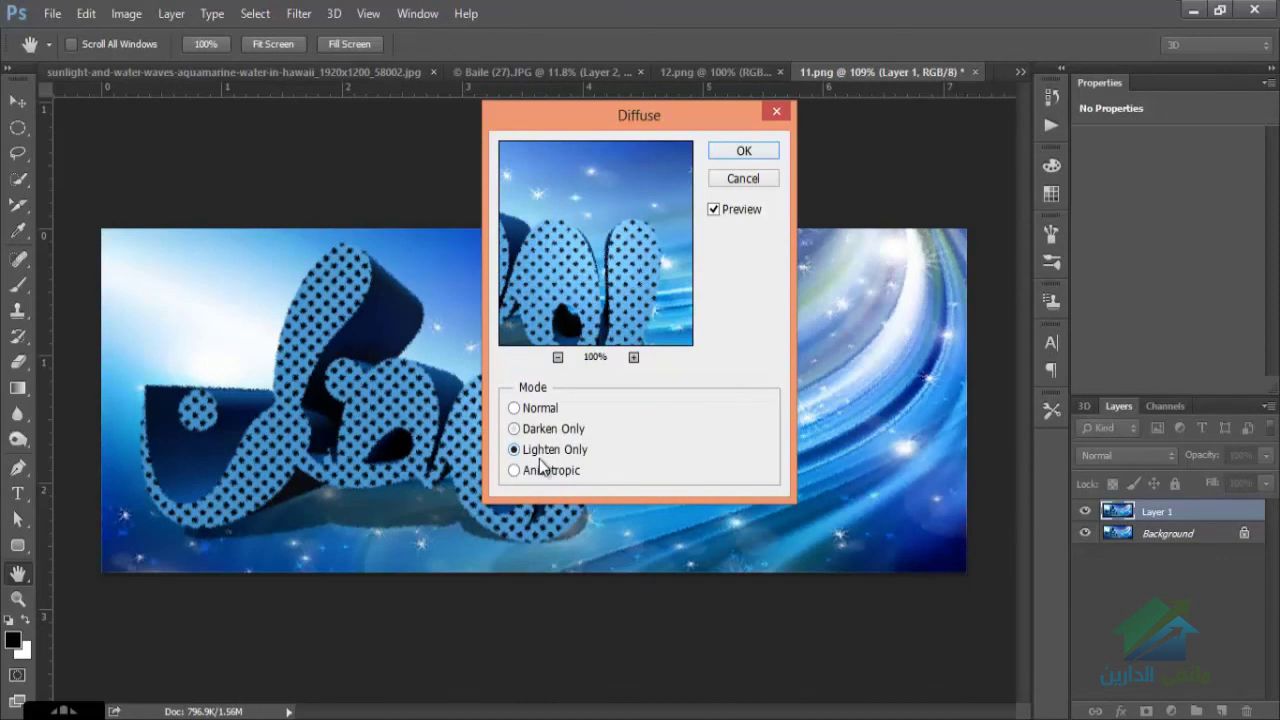
pyautogui.click(536, 476)
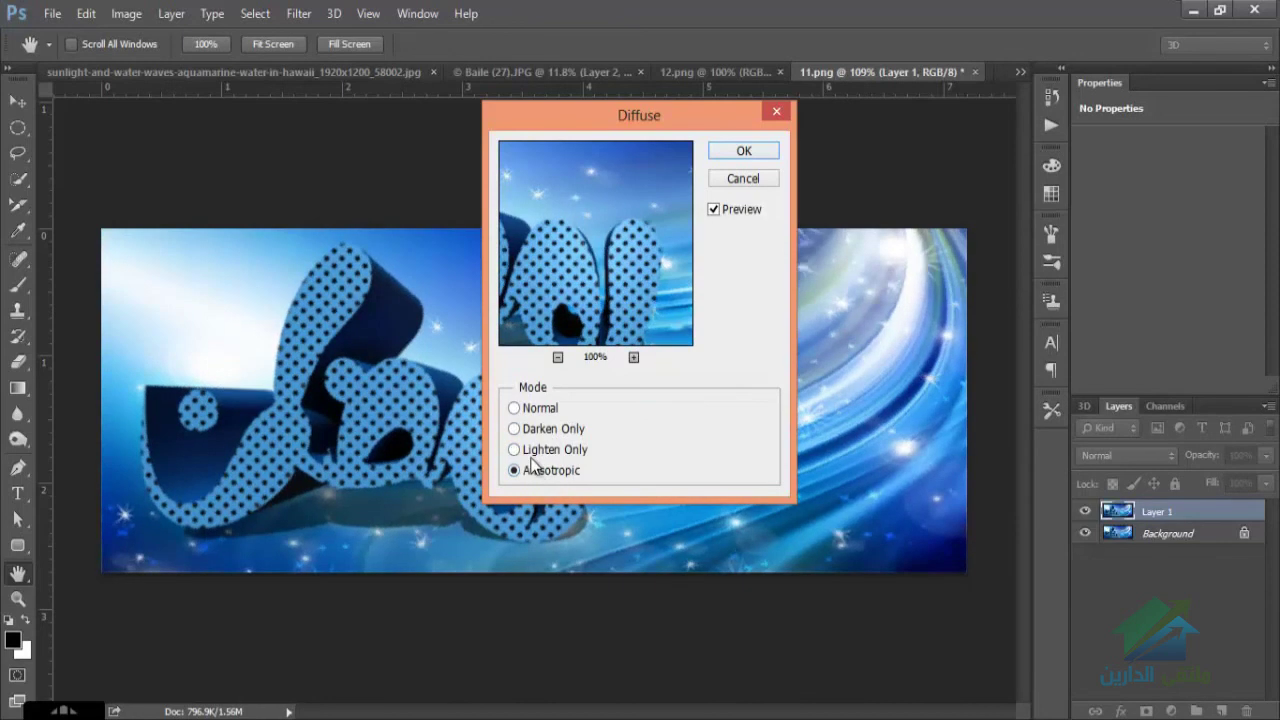
# Apply the Diffuse filter to Layer 1 in Normal mode and undo it.
pyautogui.click(519, 451)
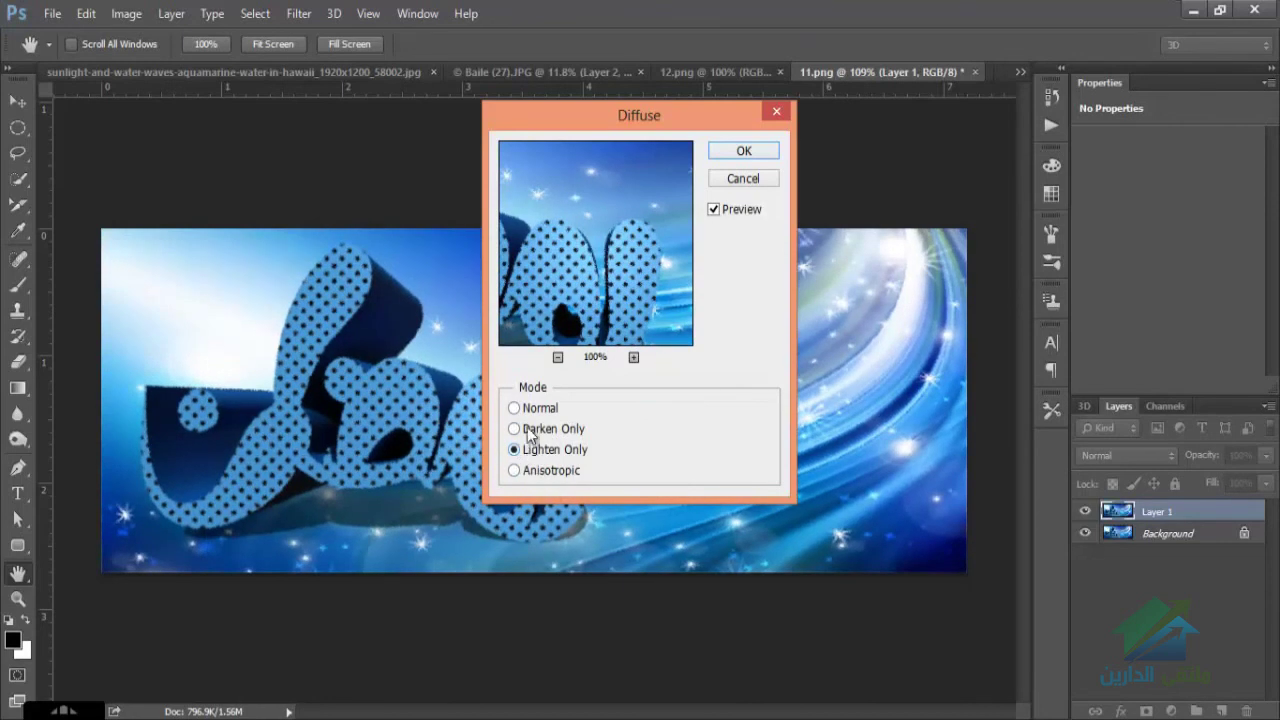
pyautogui.click(529, 428)
pyautogui.click(522, 408)
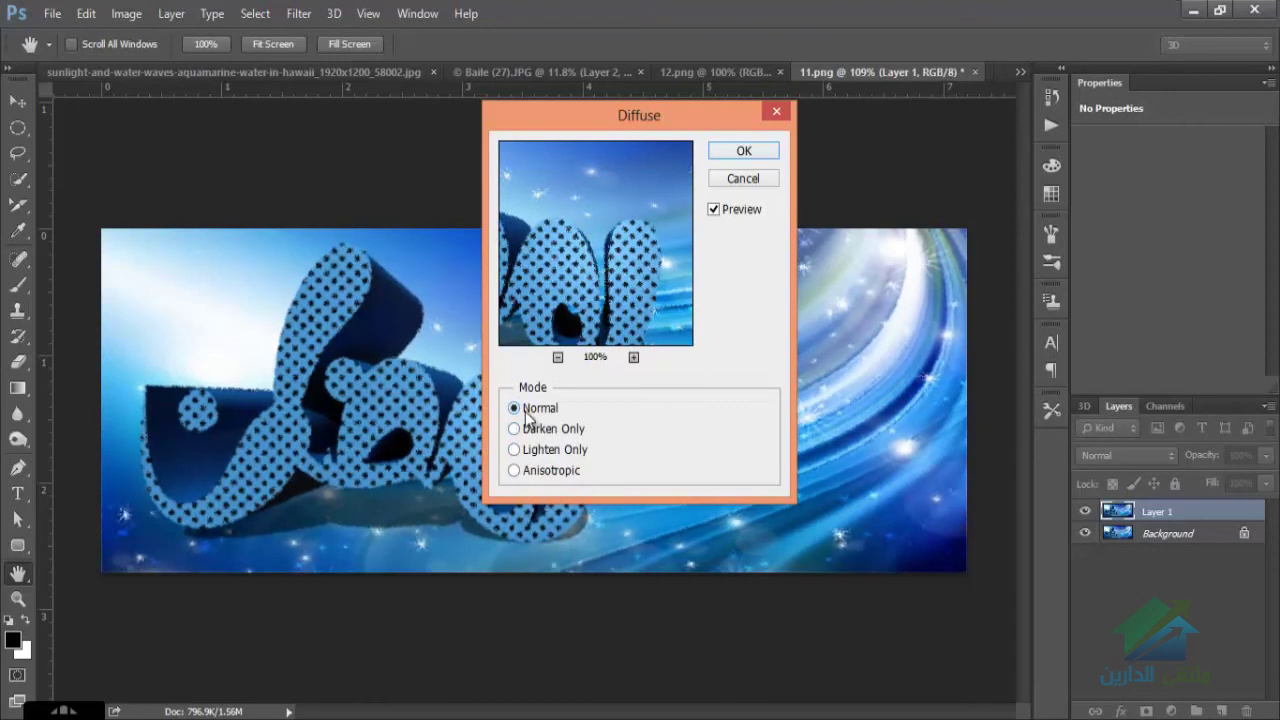
pyautogui.click(742, 151)
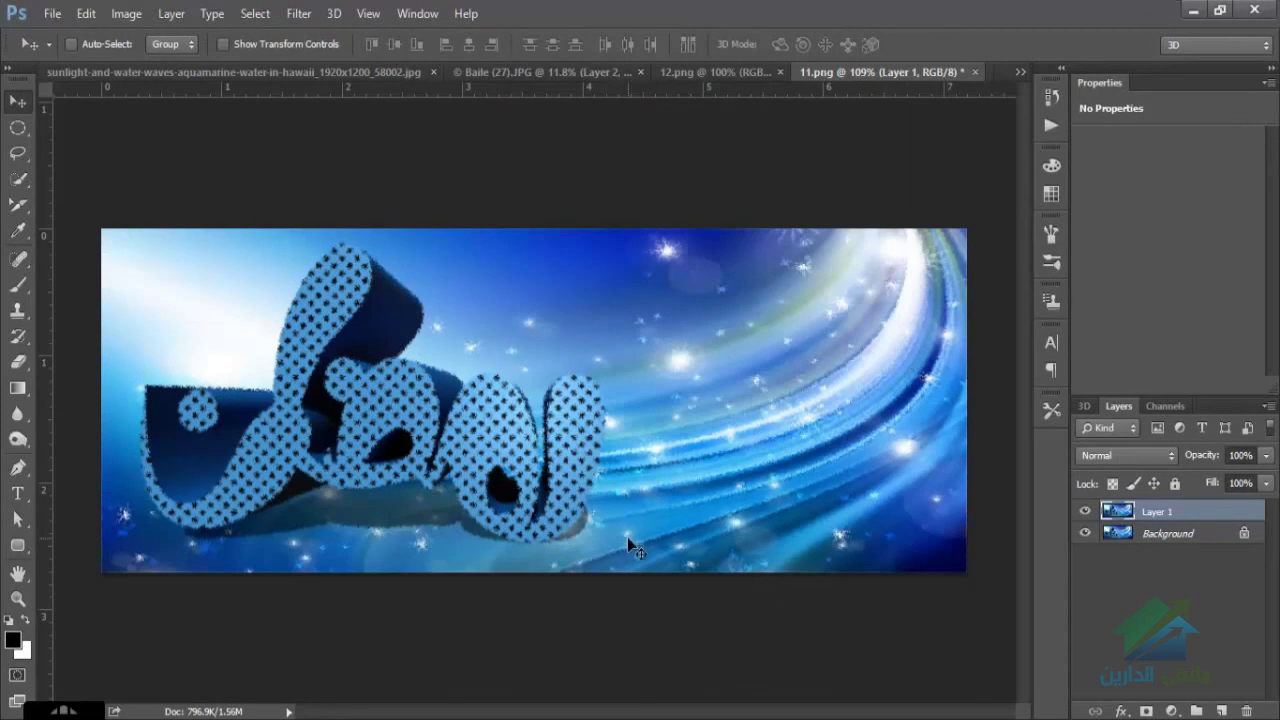
pyautogui.hotkey('ctrl', 'z')
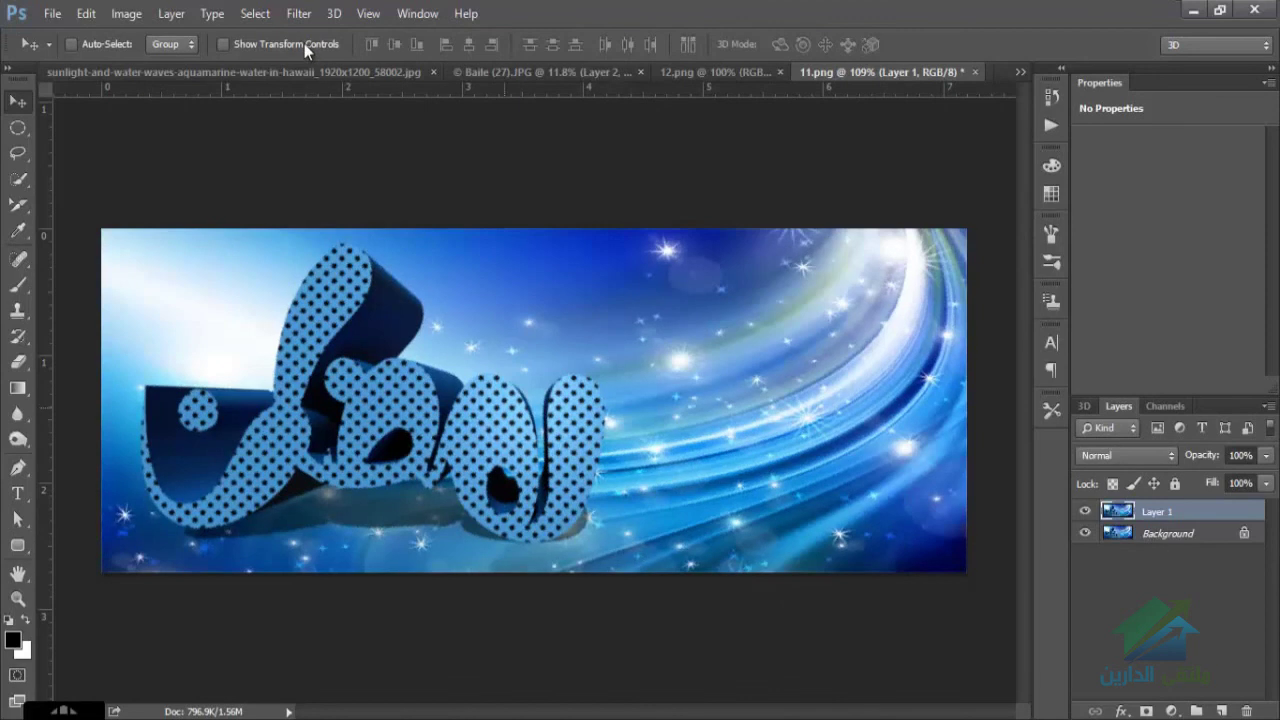
# Apply the Emboss filter to Layer 1 with a height of 1 pixel and an amount of 240%.
pyautogui.click(310, 12)
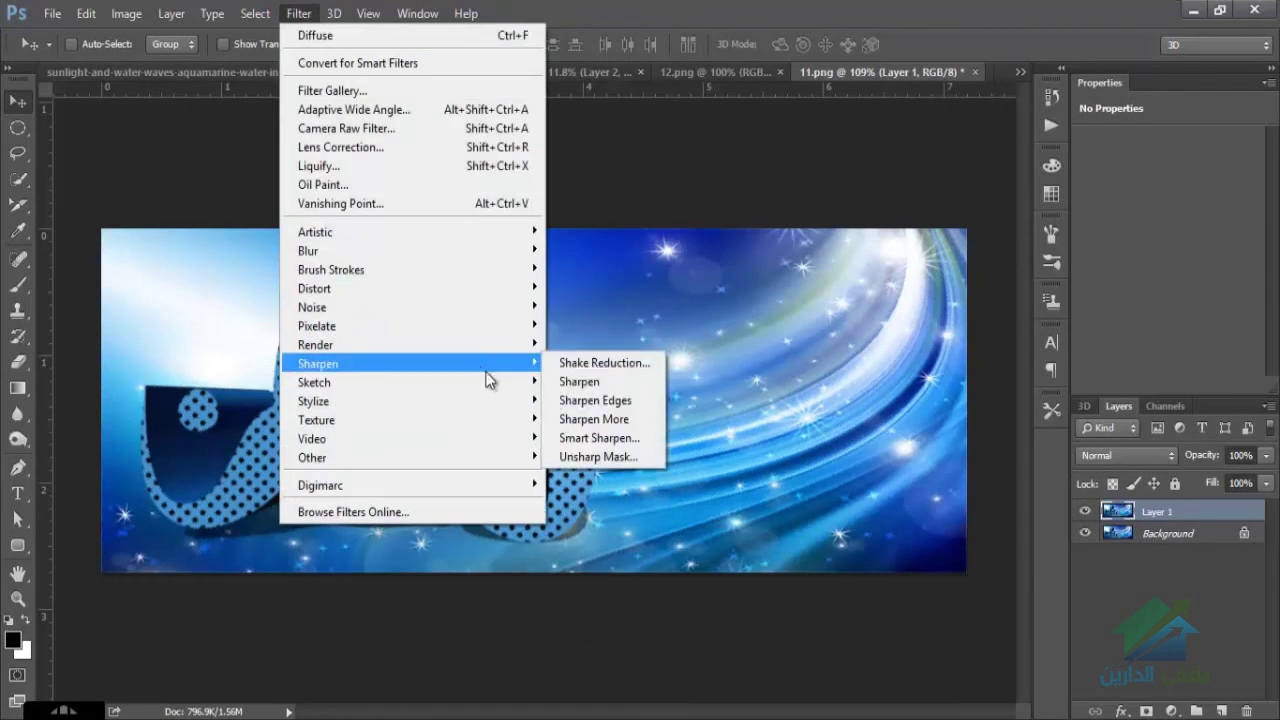
pyautogui.moveTo(490, 388)
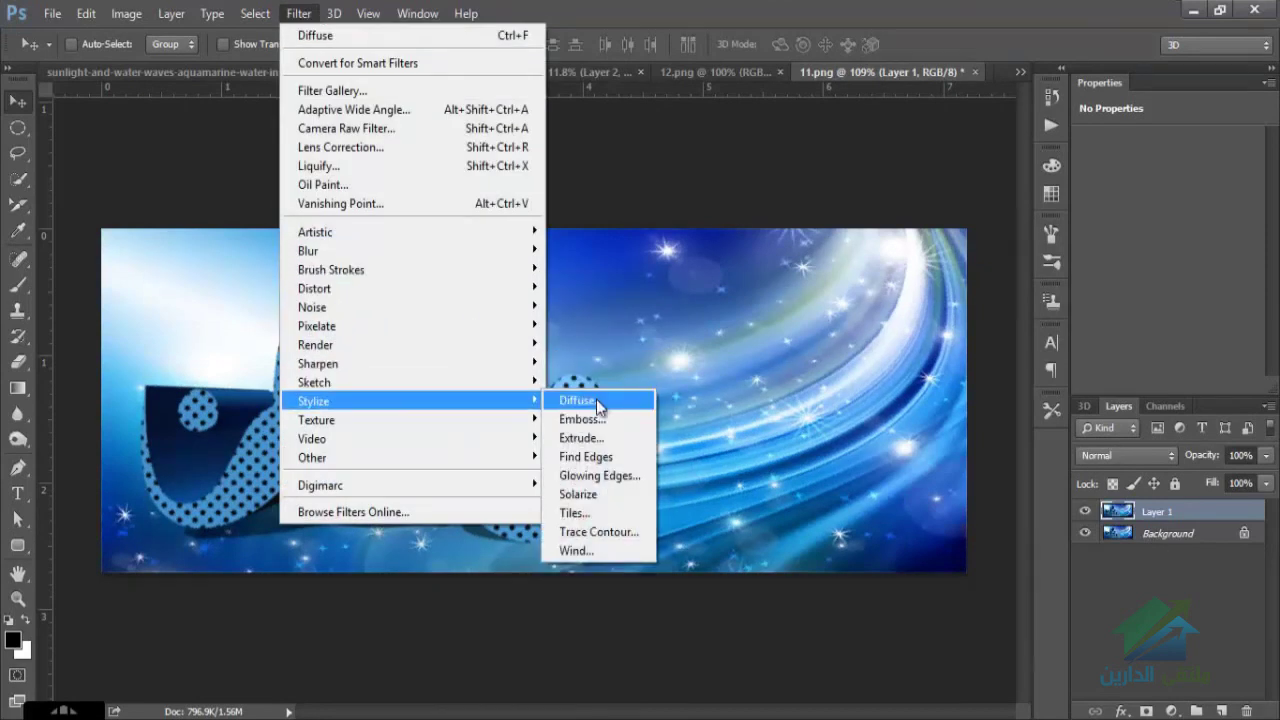
pyautogui.click(602, 420)
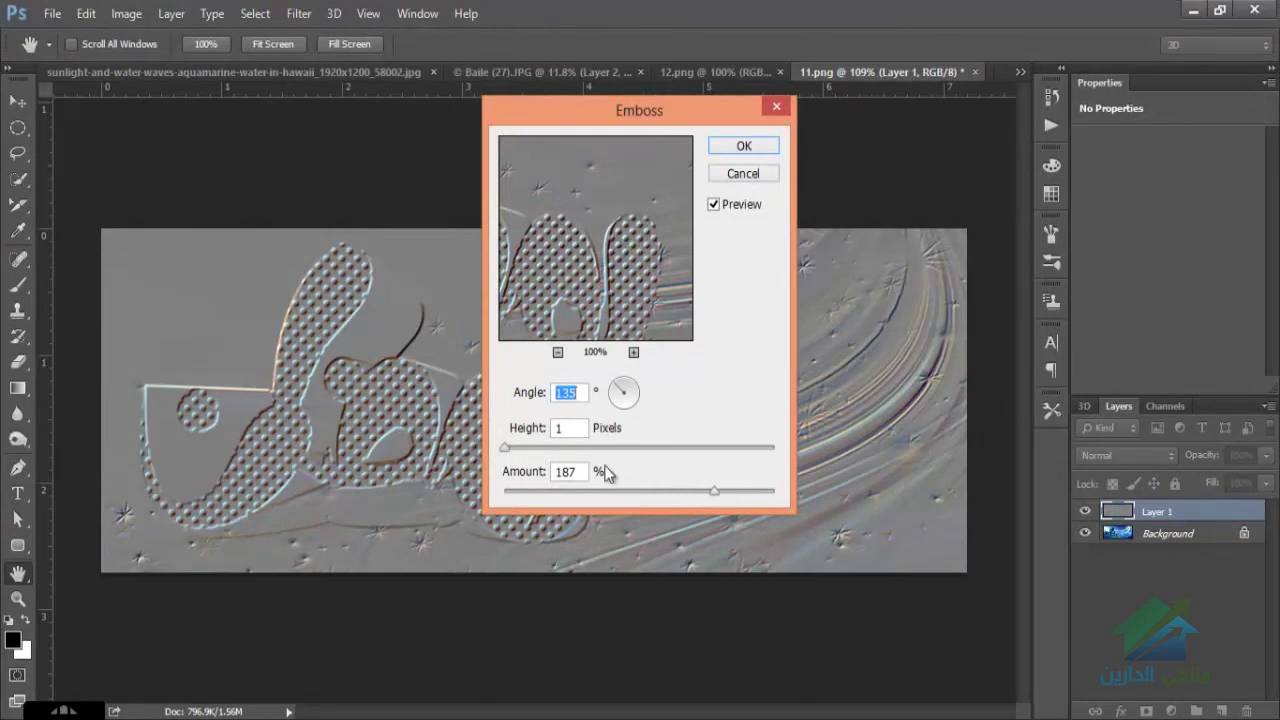
pyautogui.moveTo(713, 491)
pyautogui.mouseDown()
pyautogui.moveTo(657, 490)
pyautogui.moveTo(735, 491)
pyautogui.mouseUp()
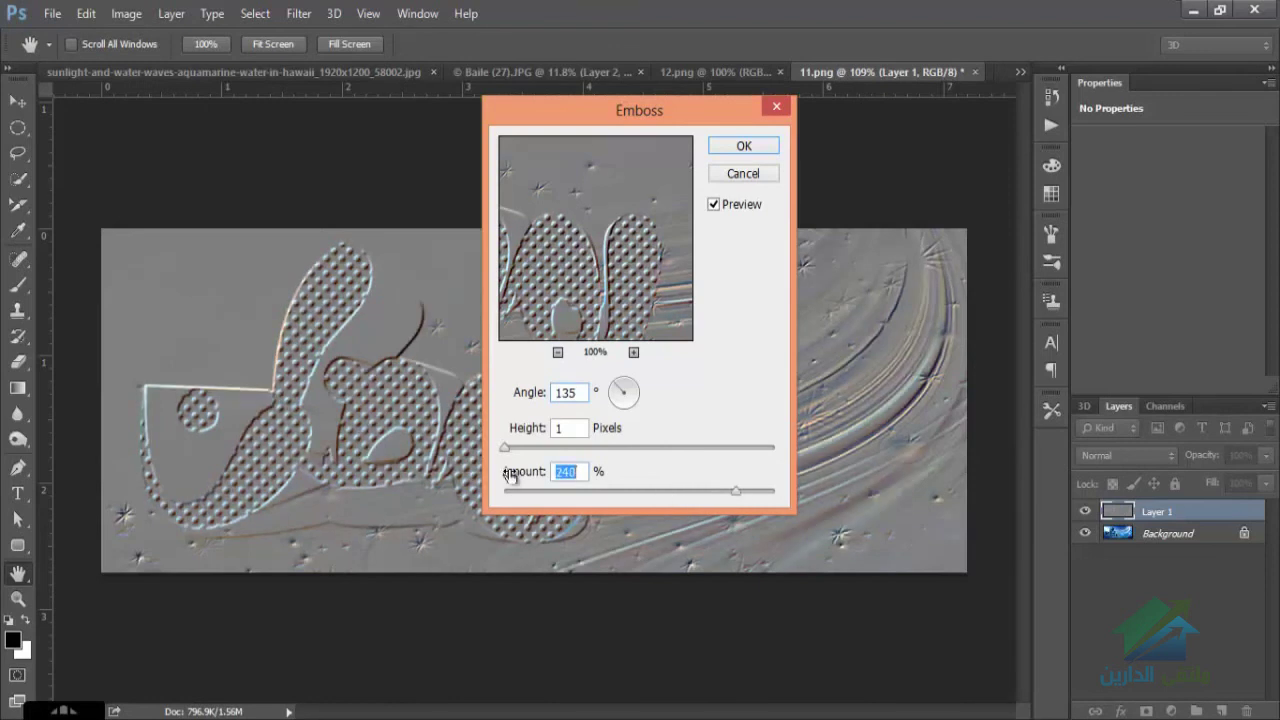
pyautogui.moveTo(507, 448)
pyautogui.mouseDown()
pyautogui.moveTo(570, 453)
pyautogui.moveTo(505, 450)
pyautogui.mouseUp()
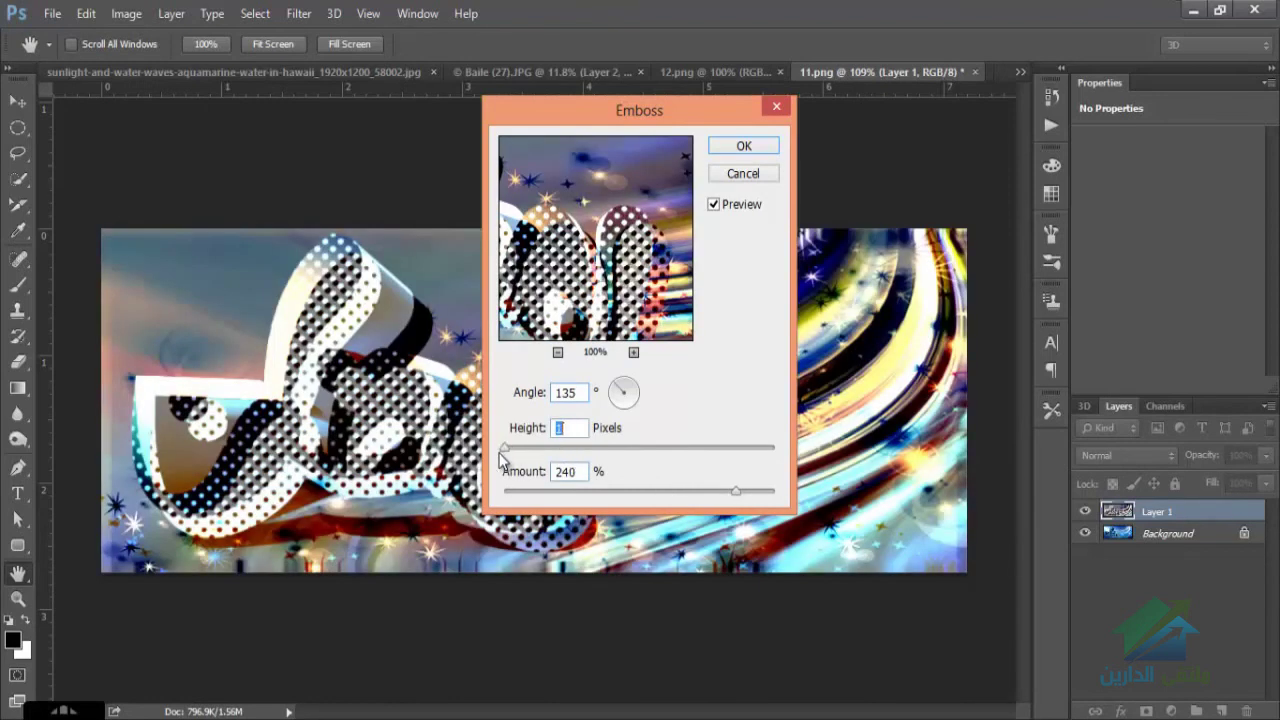
pyautogui.click(714, 150)
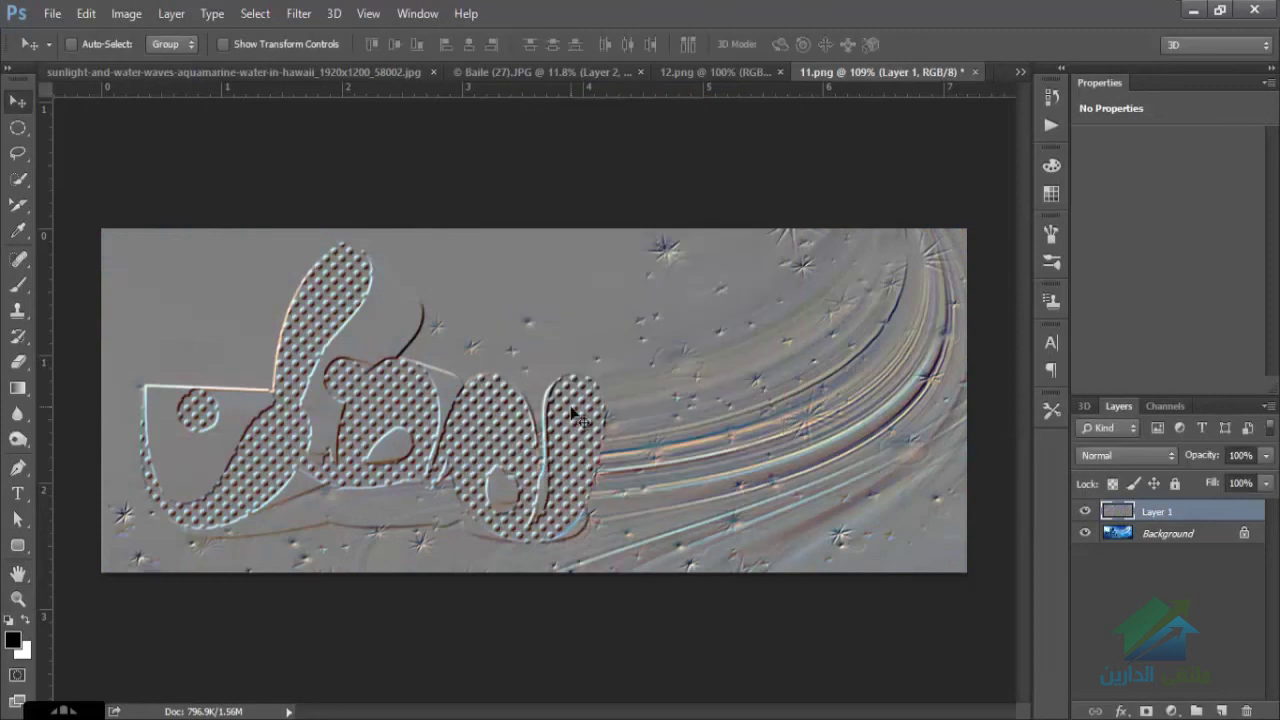
# Set Layer 1's blend mode to Overlay, and undo and restore the change to compare.
pyautogui.click(1112, 450)
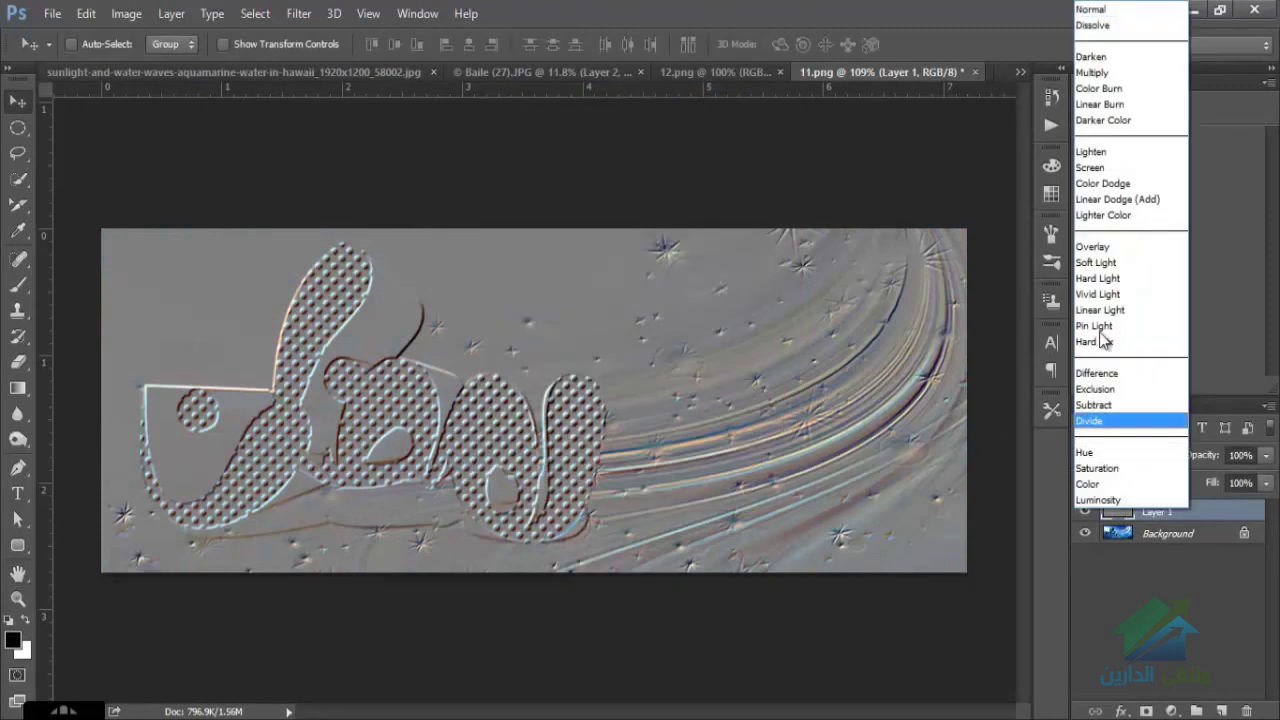
pyautogui.click(1095, 247)
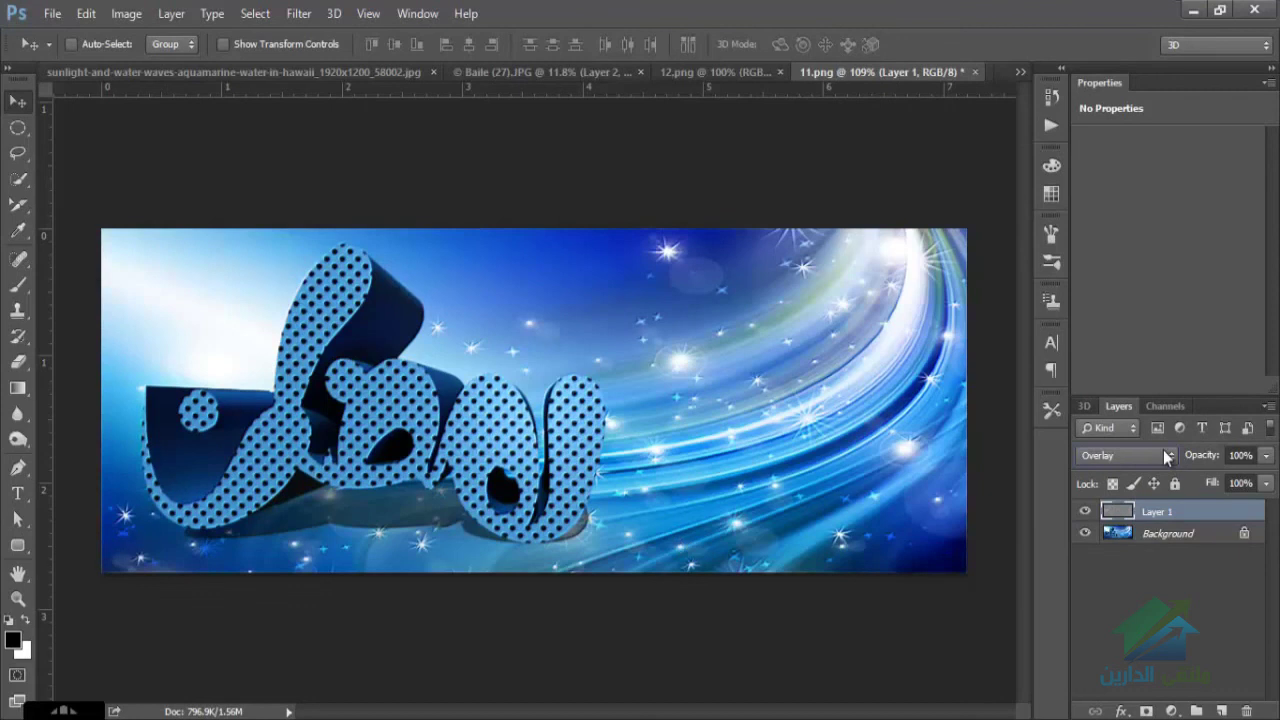
pyautogui.hotkey('ctrl', 'z')
pyautogui.hotkey('ctrl', 'z')
# Apply the Extrude filter to Layer 1 with the Blocks type, a size of 30 pixels and a random depth of 30.
pyautogui.click(299, 13)
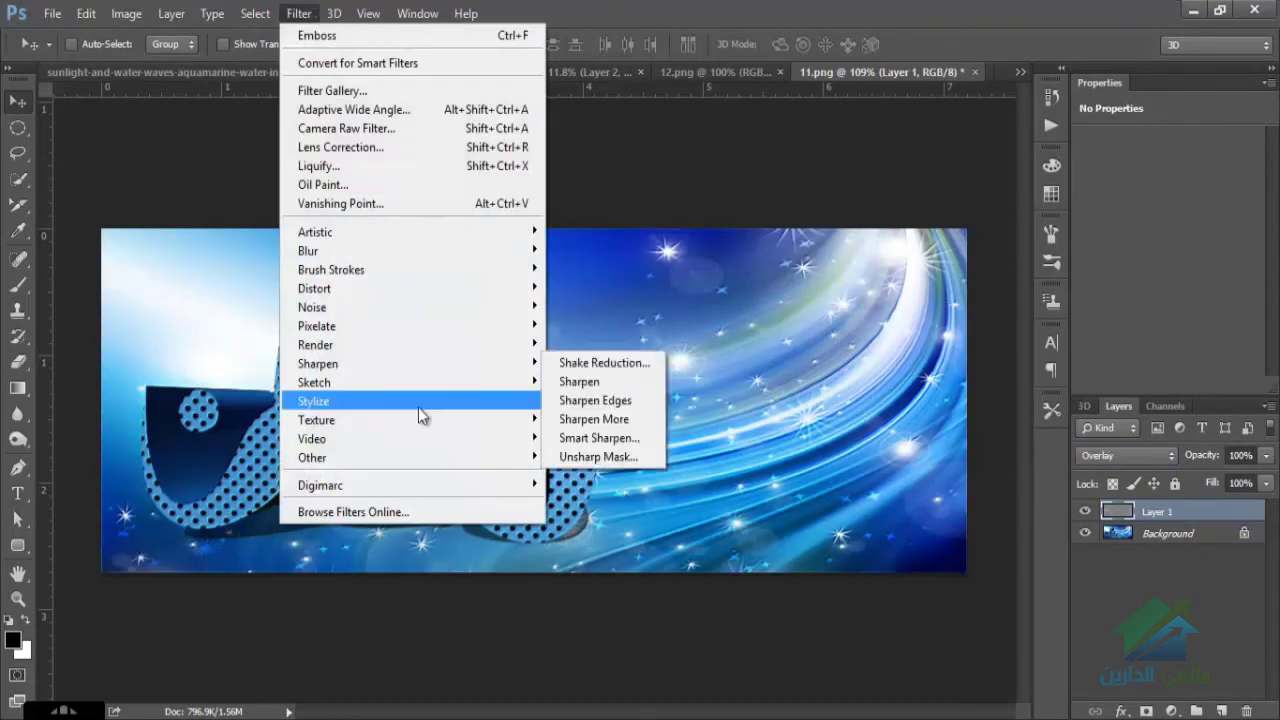
pyautogui.moveTo(500, 390)
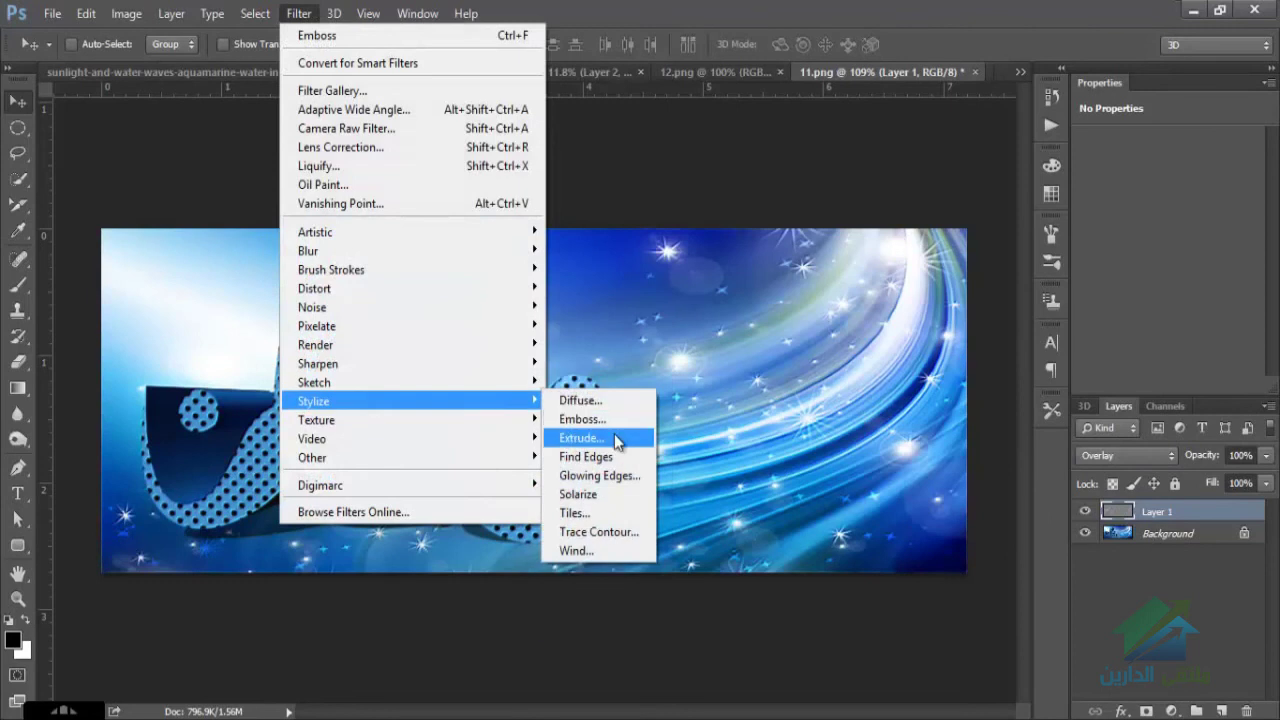
pyautogui.click(617, 439)
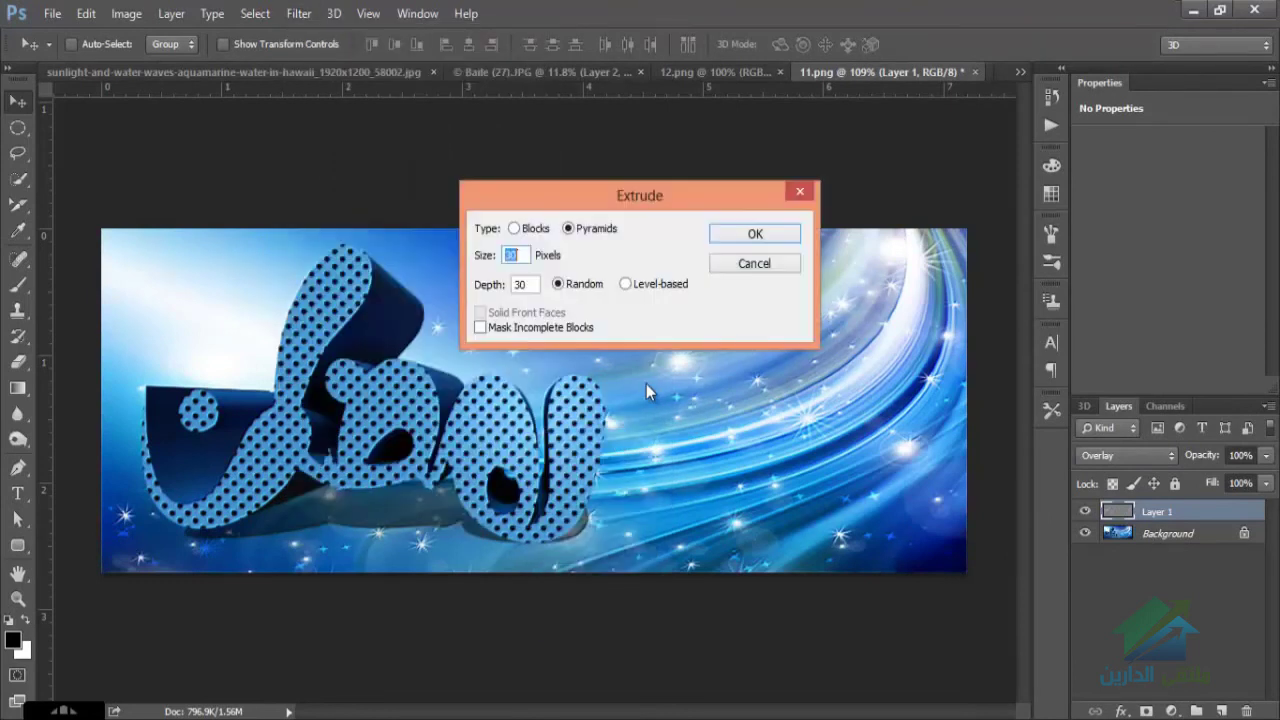
pyautogui.click(516, 231)
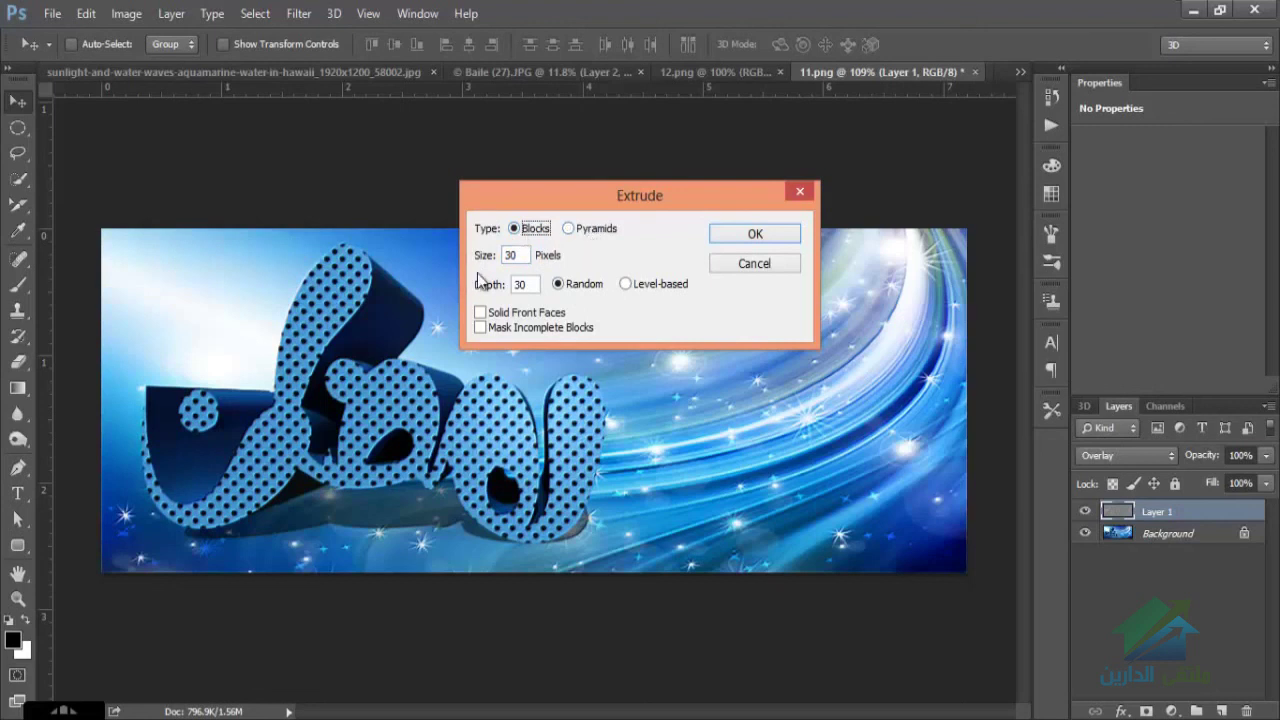
pyautogui.doubleClick(518, 256)
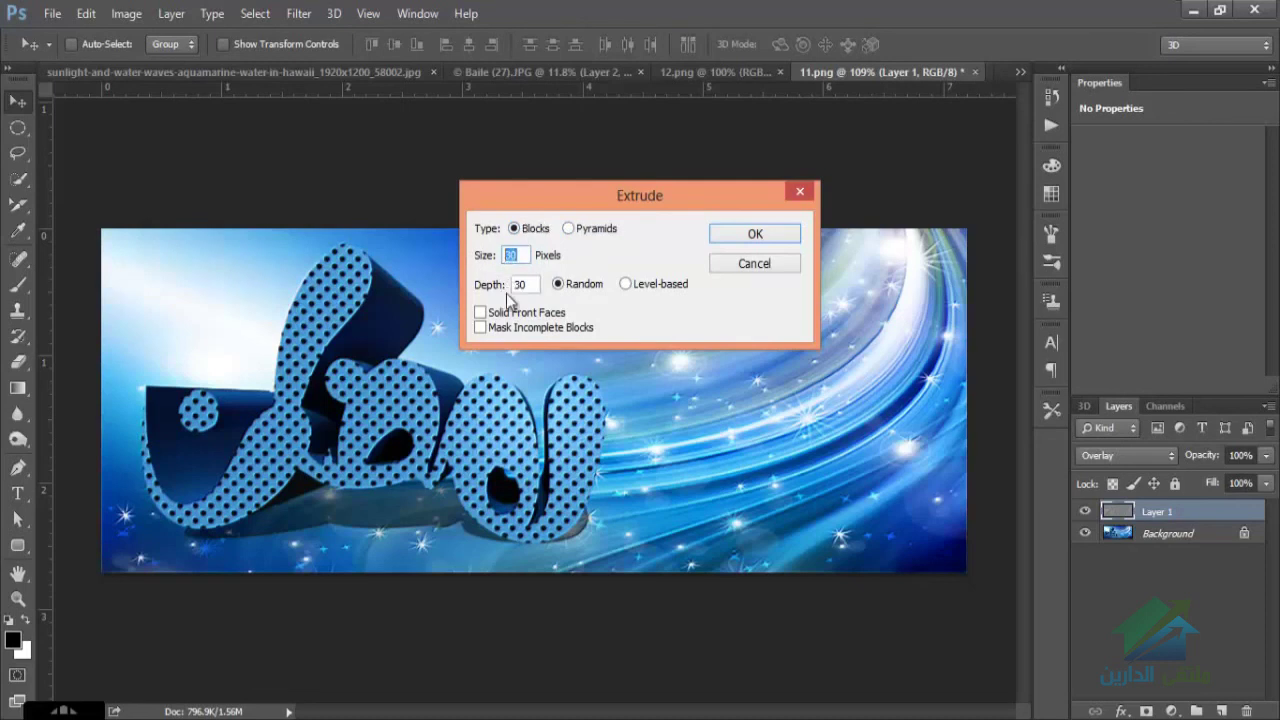
pyautogui.doubleClick(520, 285)
pyautogui.click(736, 240)
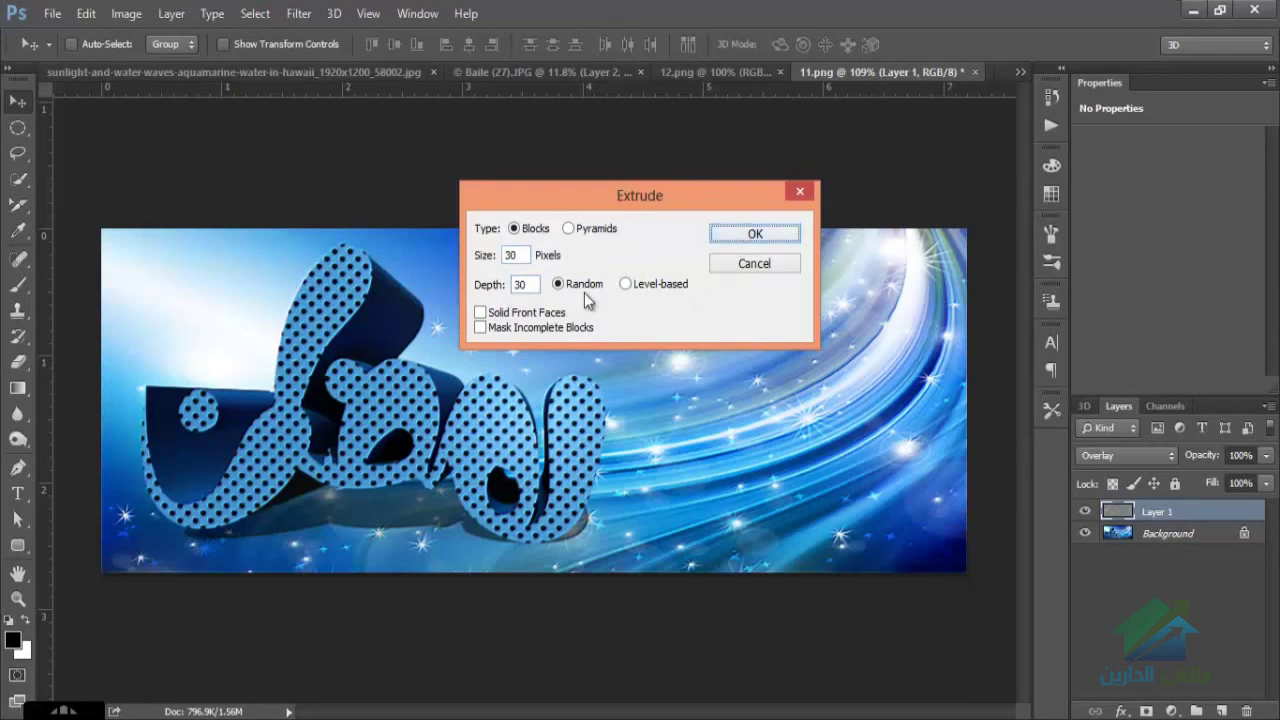
pyautogui.click(748, 236)
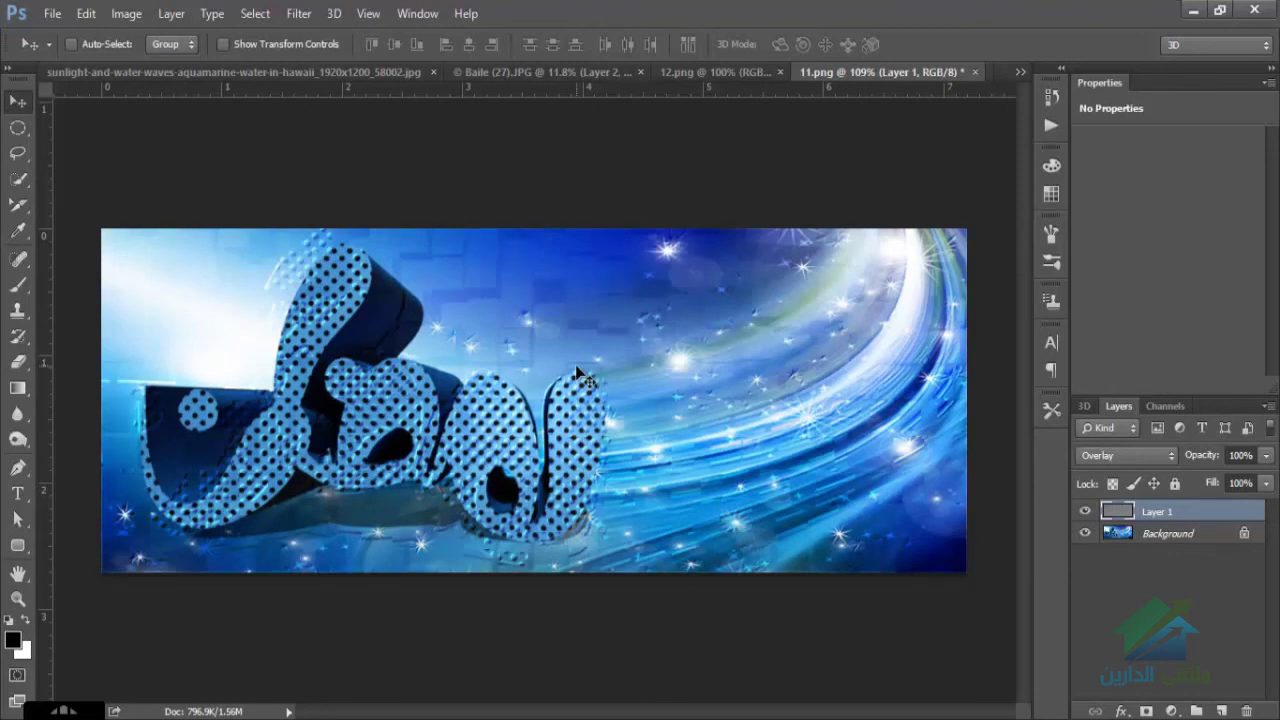
# Undo the Extrude filter, the Overlay blend mode and the Emboss filter on Layer 1.
pyautogui.hotkey('alt', 'shift', 'n')
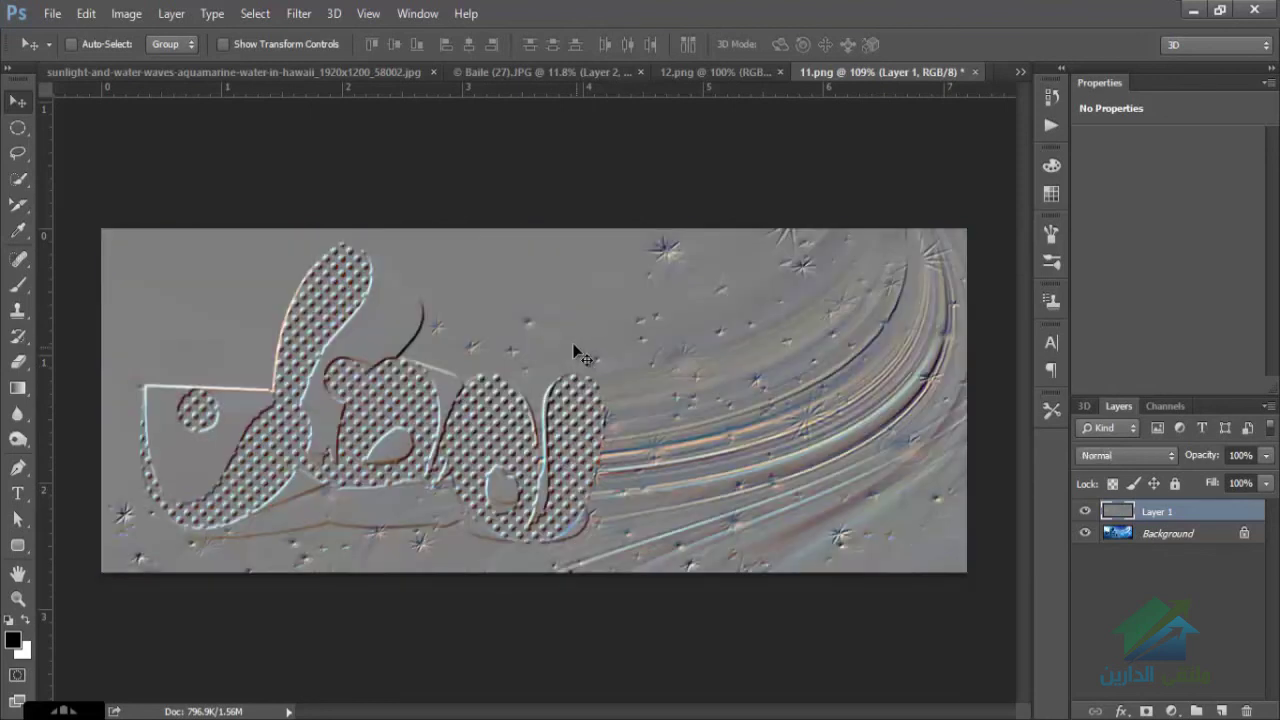
pyautogui.hotkey('ctrl', 'z')
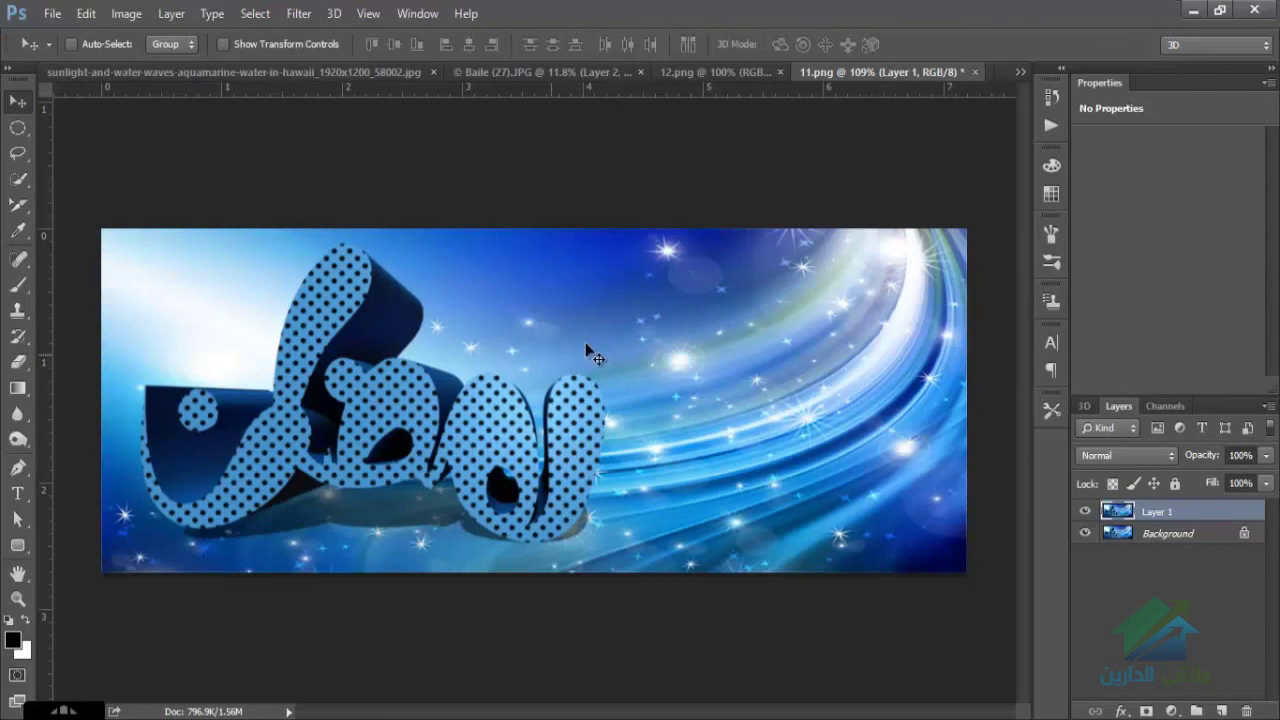
# Apply the Extrude filter to Layer 1 with 30-pixel blocks and a random depth of 50, and undo it.
pyautogui.click(300, 14)
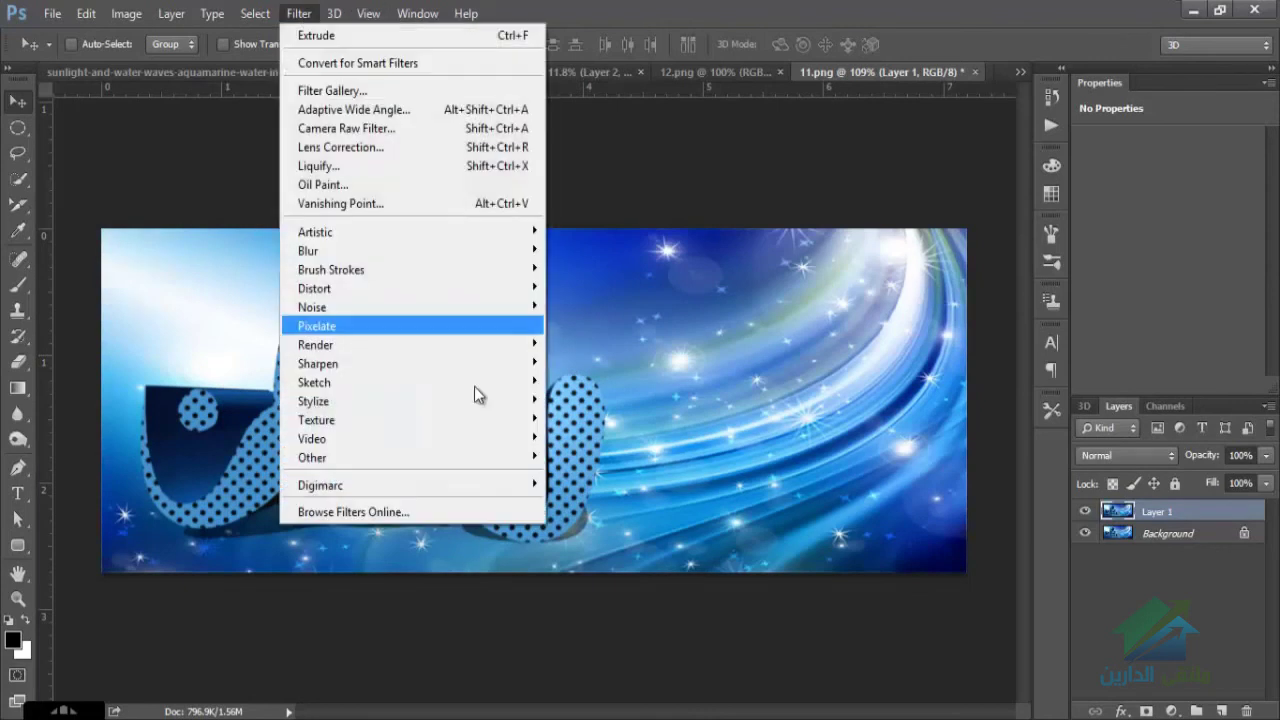
pyautogui.moveTo(535, 382)
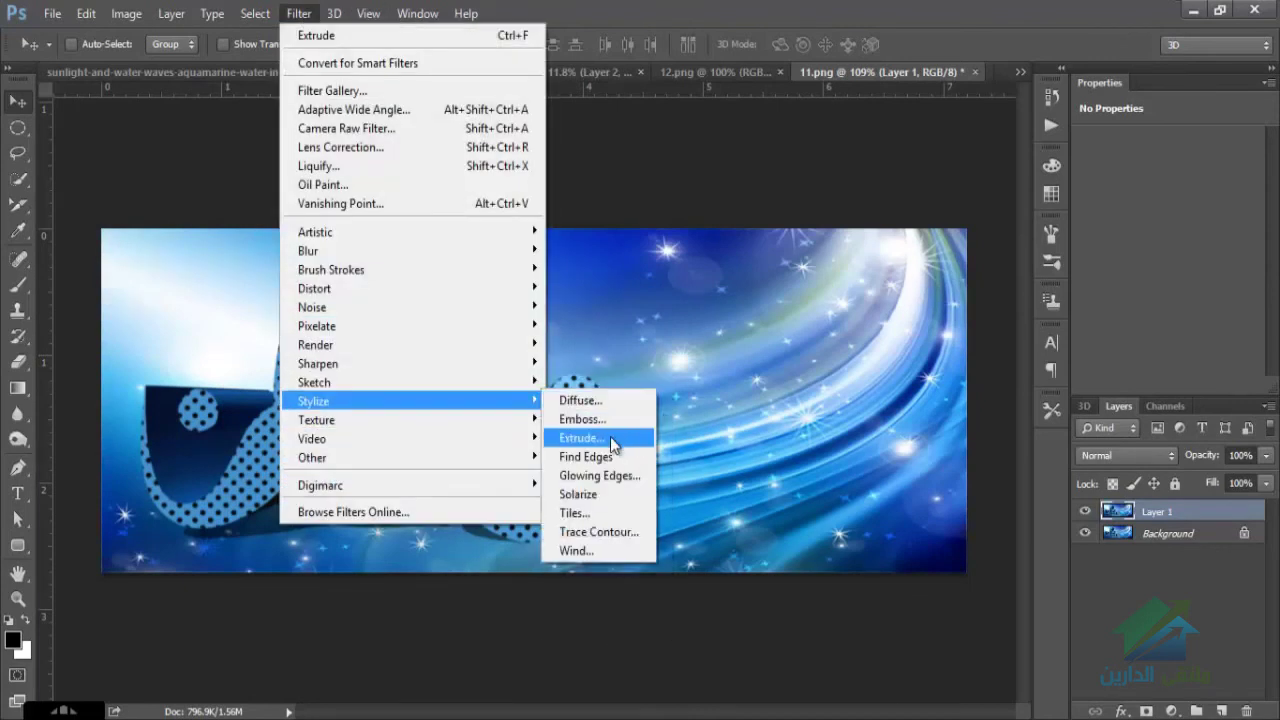
pyautogui.click(580, 438)
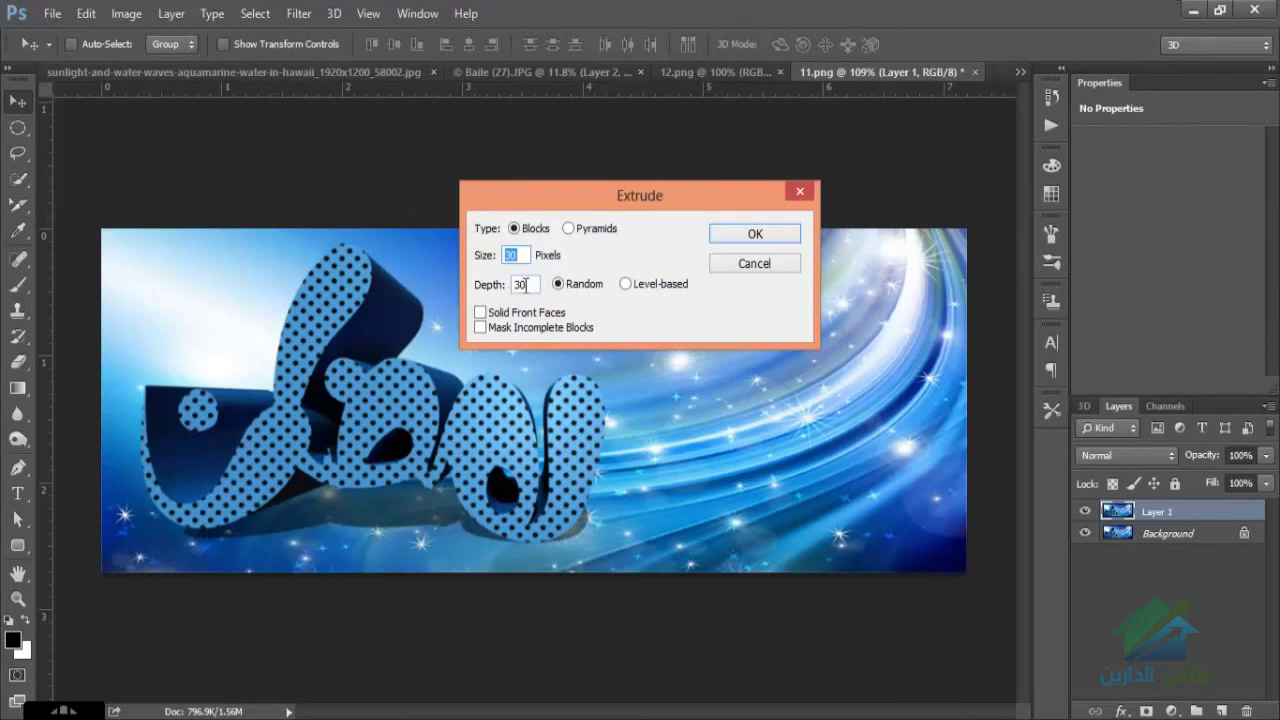
pyautogui.doubleClick(517, 284)
pyautogui.write('50')
pyautogui.click(718, 240)
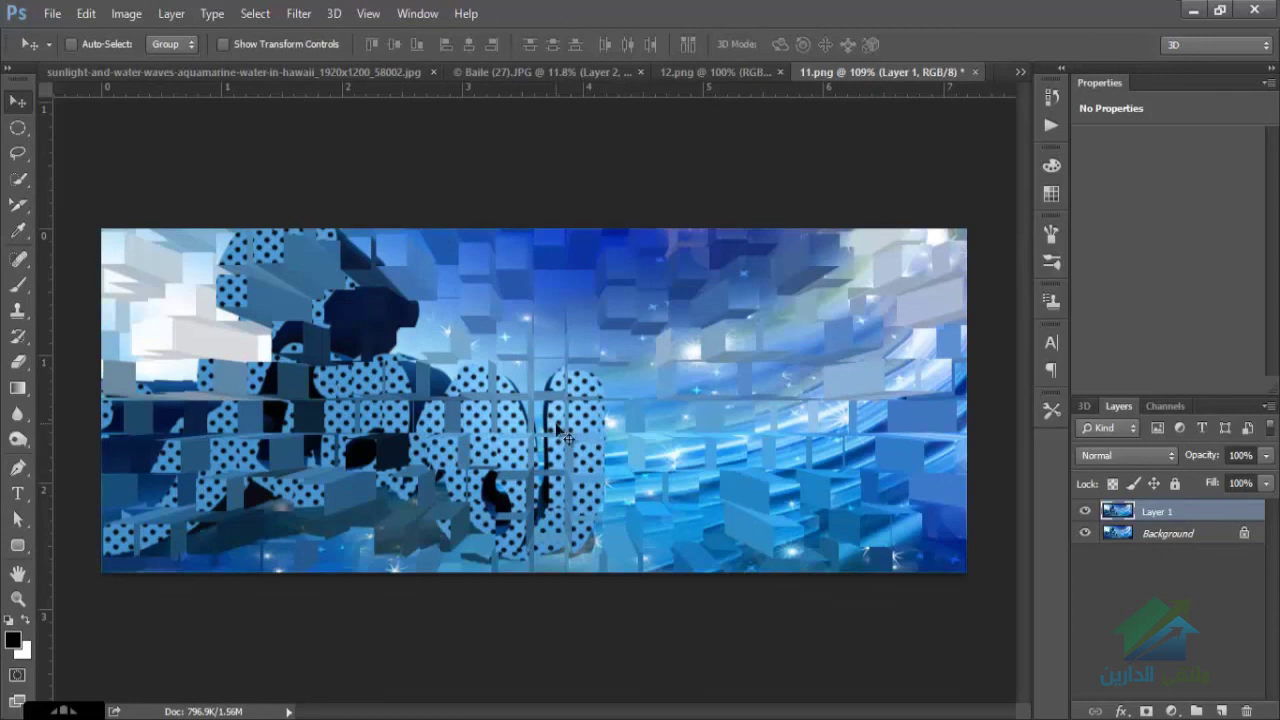
pyautogui.hotkey('ctrl', 'z')
# Apply the Find Edges filter to Layer 1, and undo it.
pyautogui.click(298, 13)
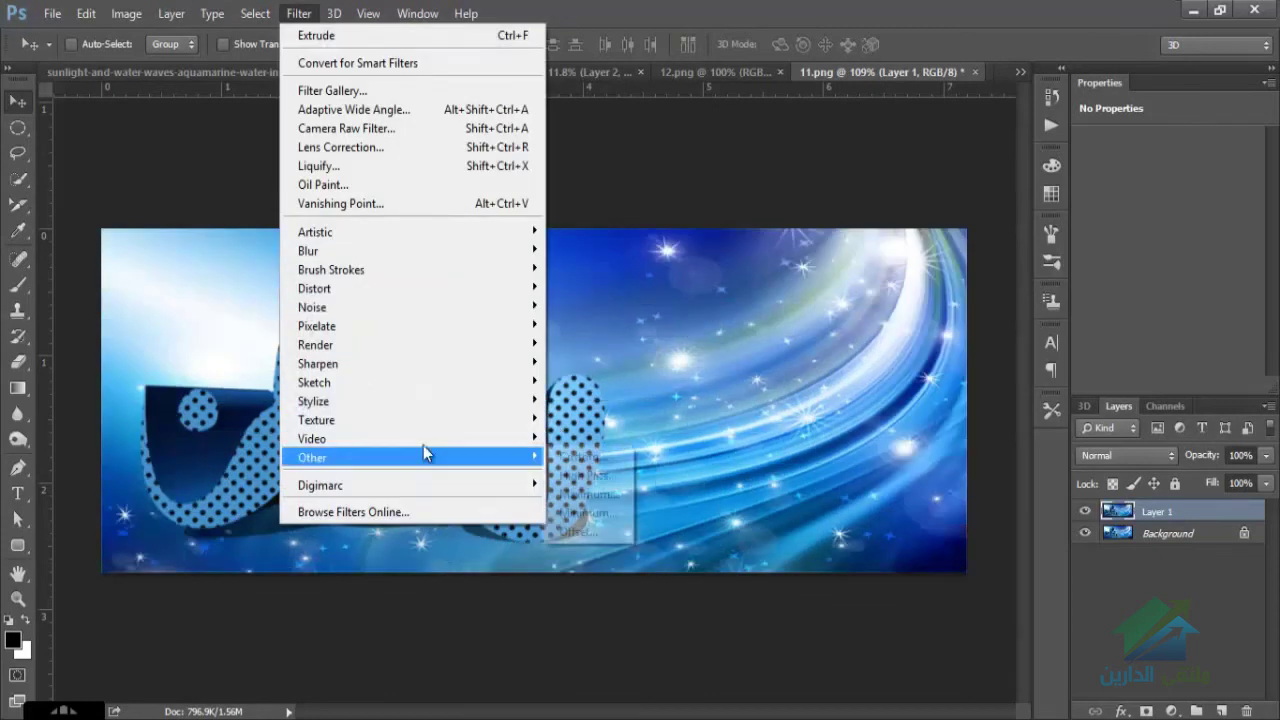
pyautogui.moveTo(480, 402)
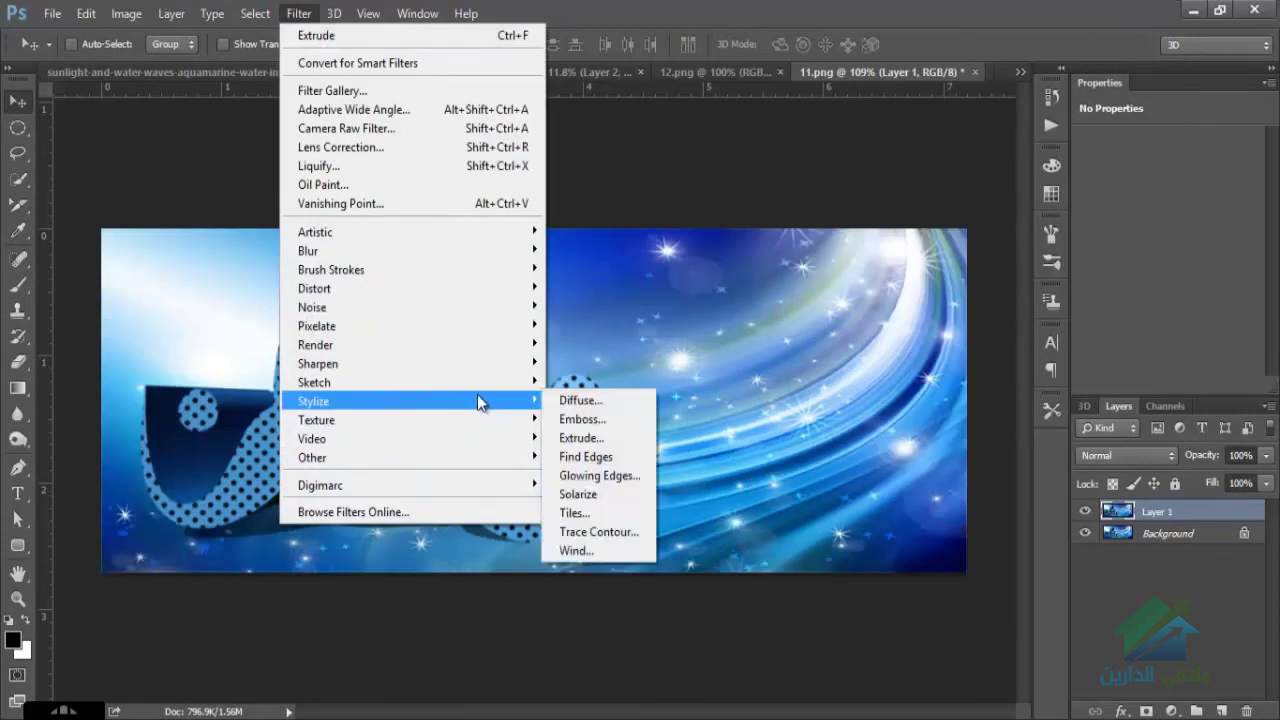
pyautogui.click(632, 457)
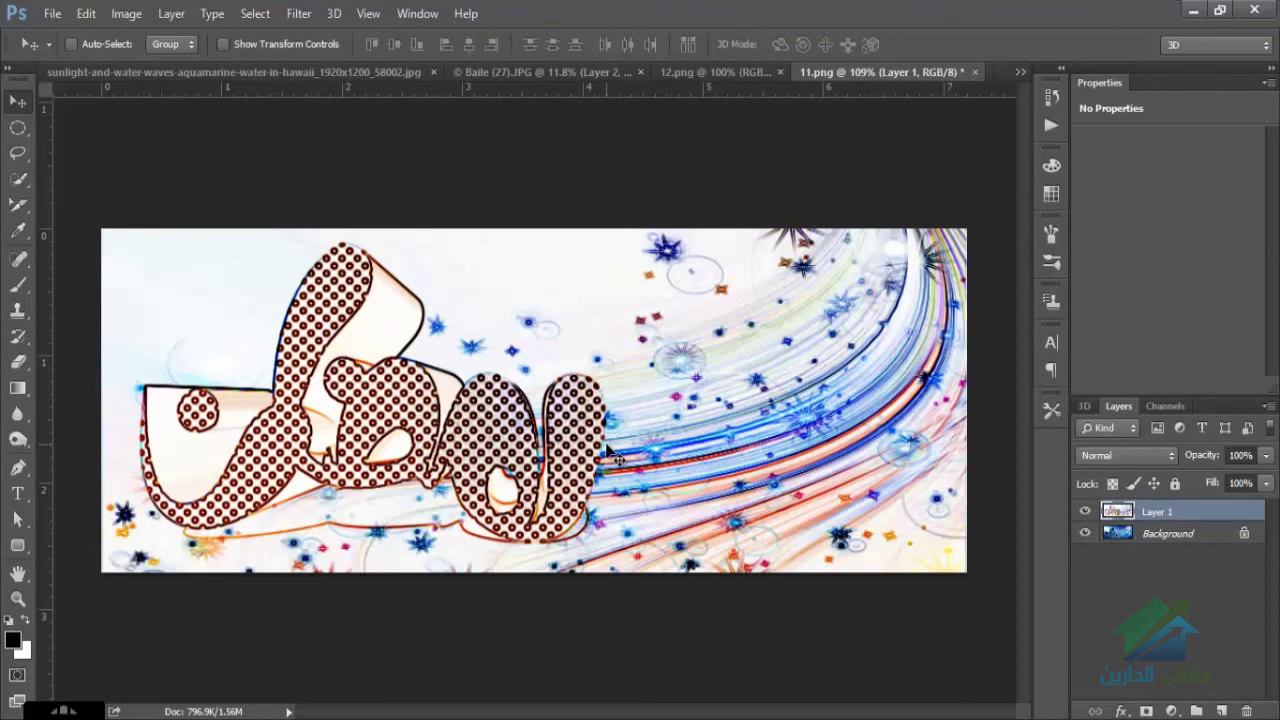
pyautogui.hotkey('ctrl', 'z')
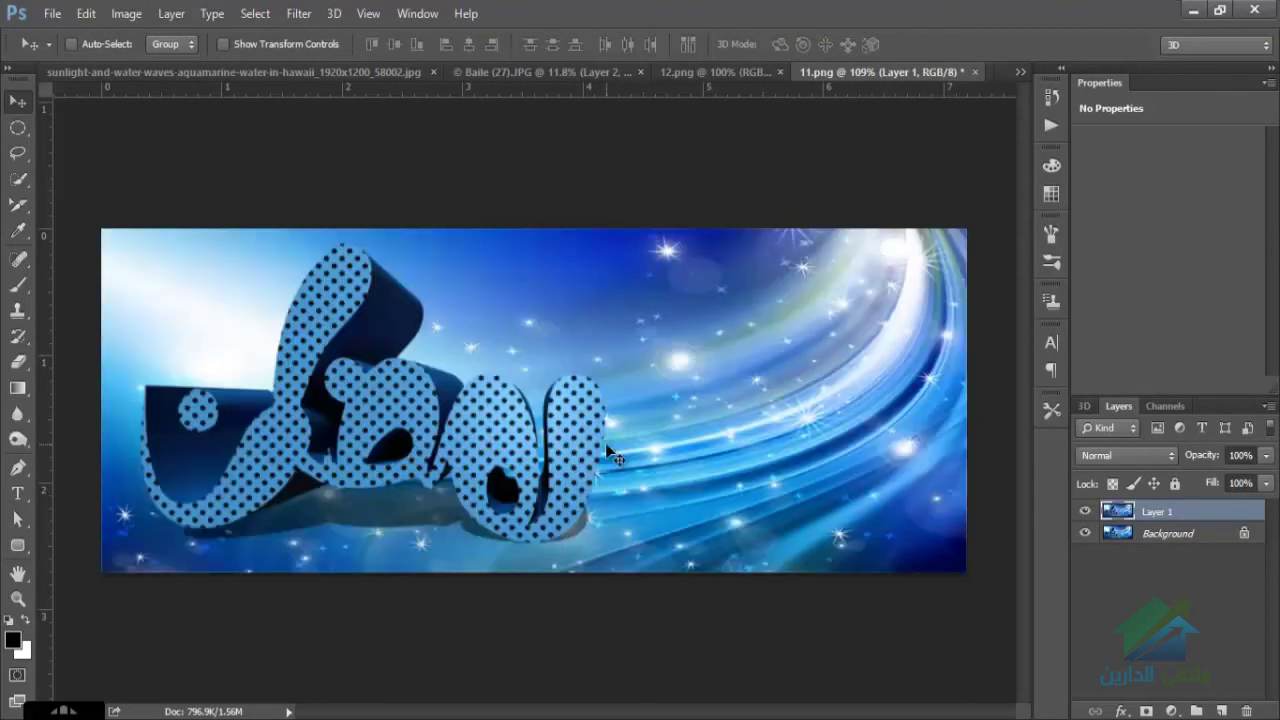
# Preview Glowing Edges and the Artistic filters Film Grain, Poster Edges, Palette Knife, Rough Pastels and Underpainting on Layer 1 without applying any.
pyautogui.click(299, 14)
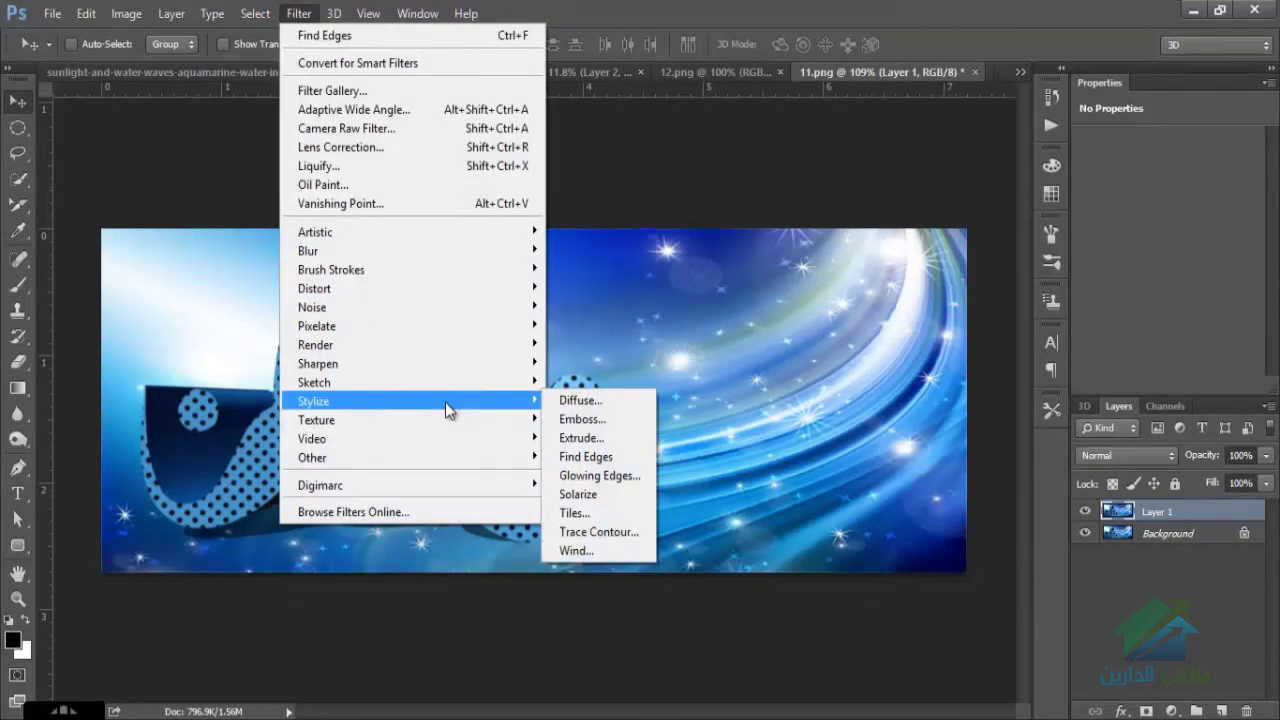
pyautogui.click(610, 482)
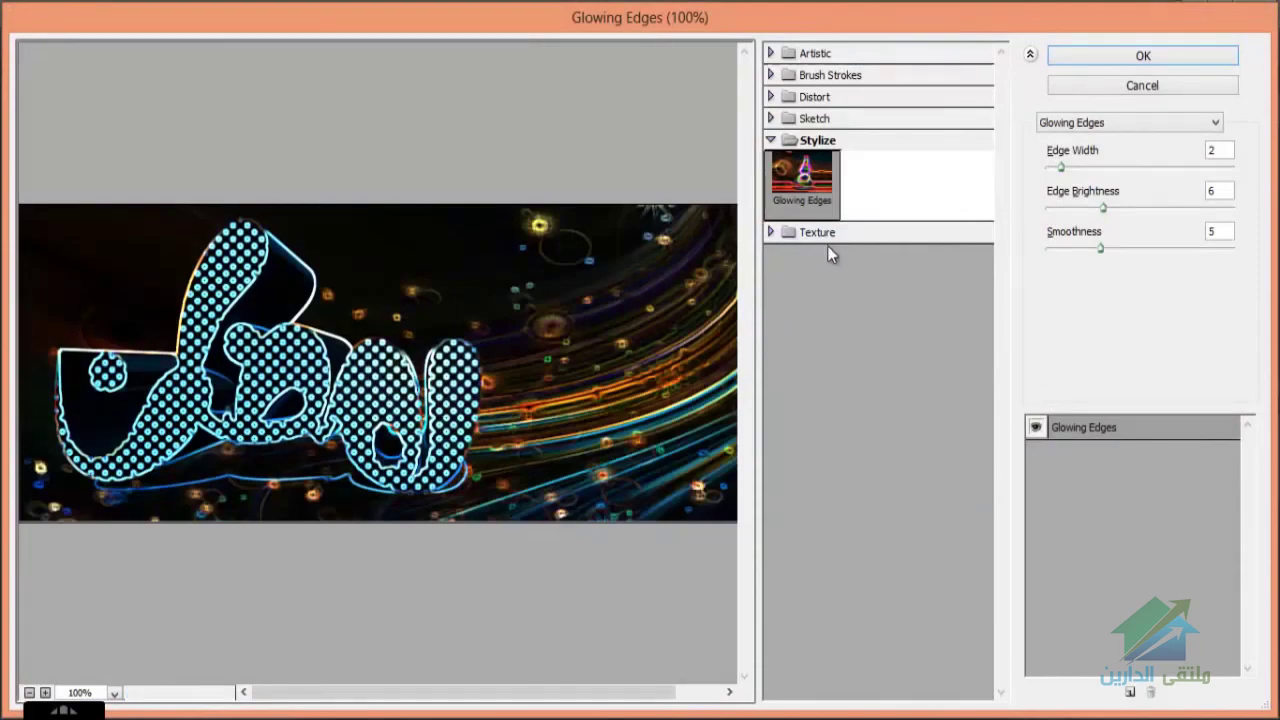
pyautogui.click(815, 53)
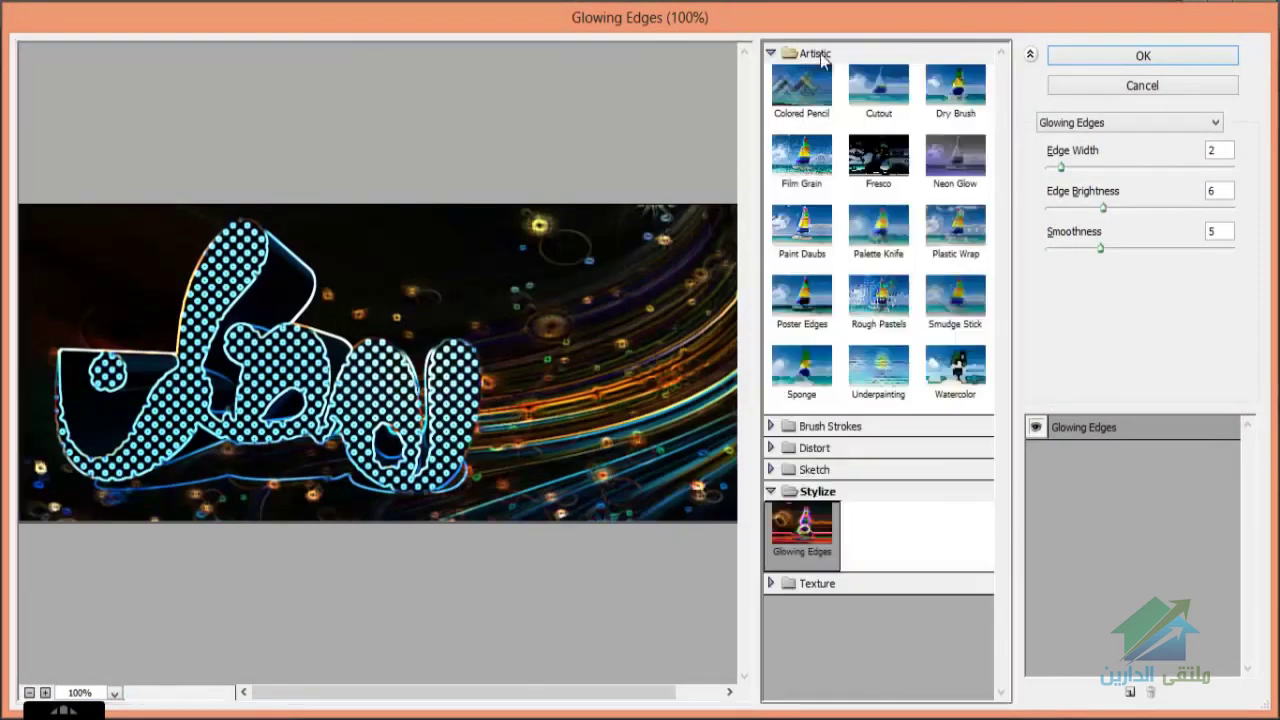
pyautogui.click(802, 158)
pyautogui.click(802, 300)
pyautogui.click(880, 245)
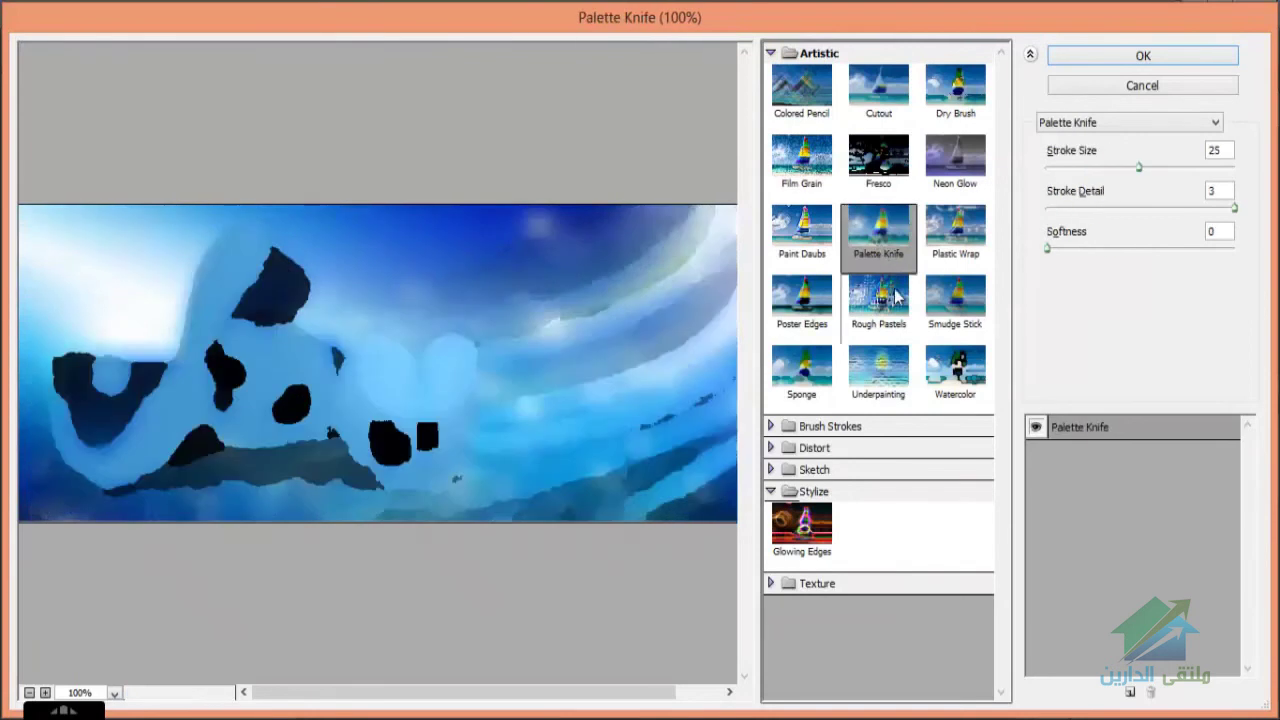
pyautogui.click(878, 300)
pyautogui.click(878, 372)
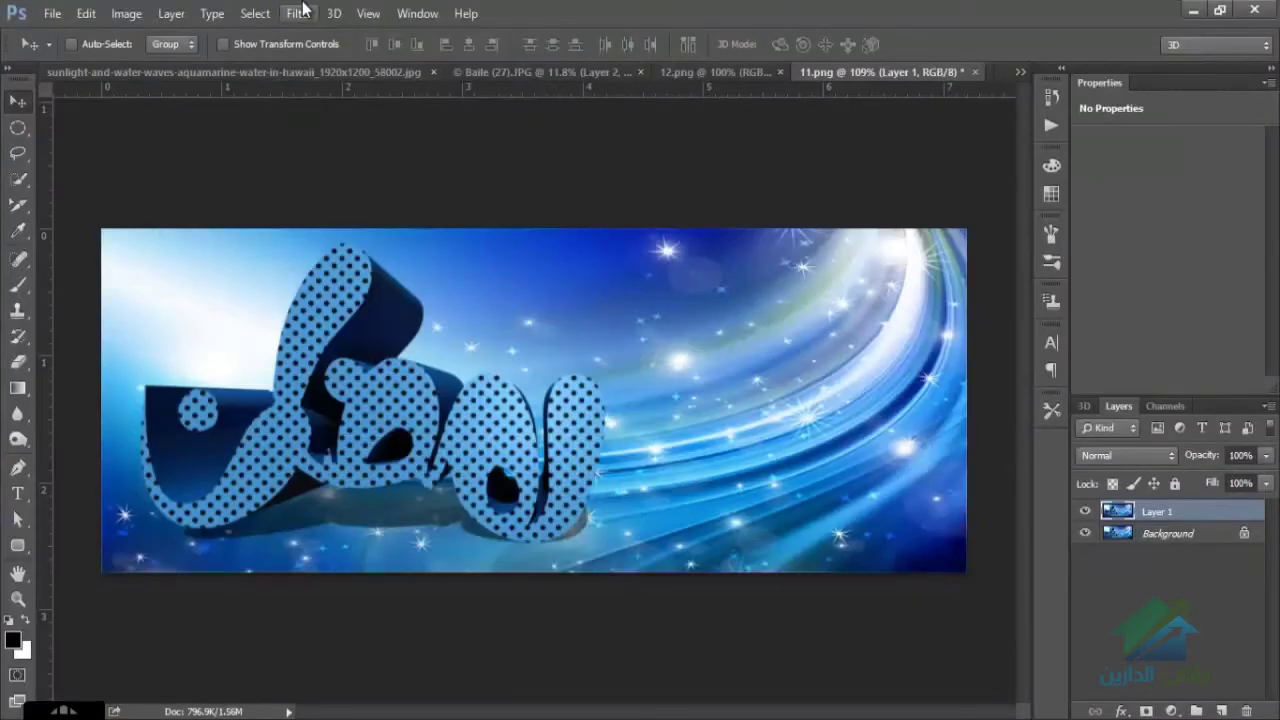
# Apply the Solarize filter to Layer 1, and undo it.
pyautogui.click(299, 13)
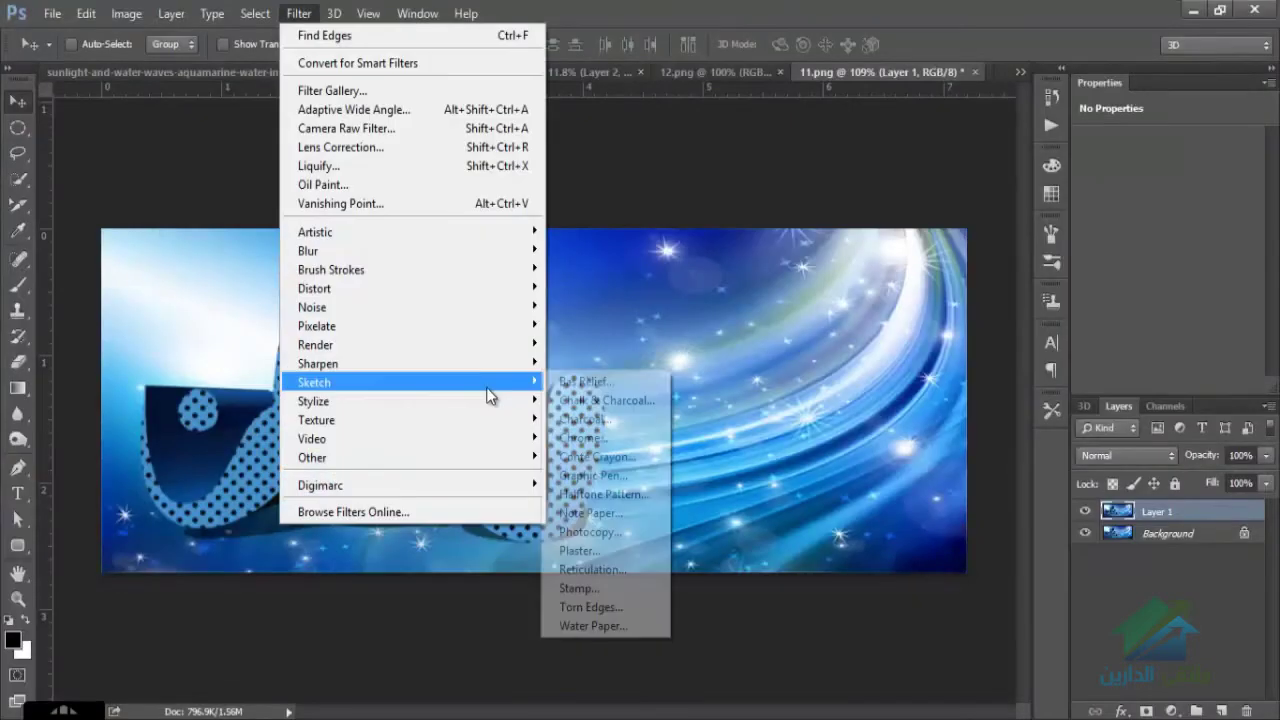
pyautogui.moveTo(482, 403)
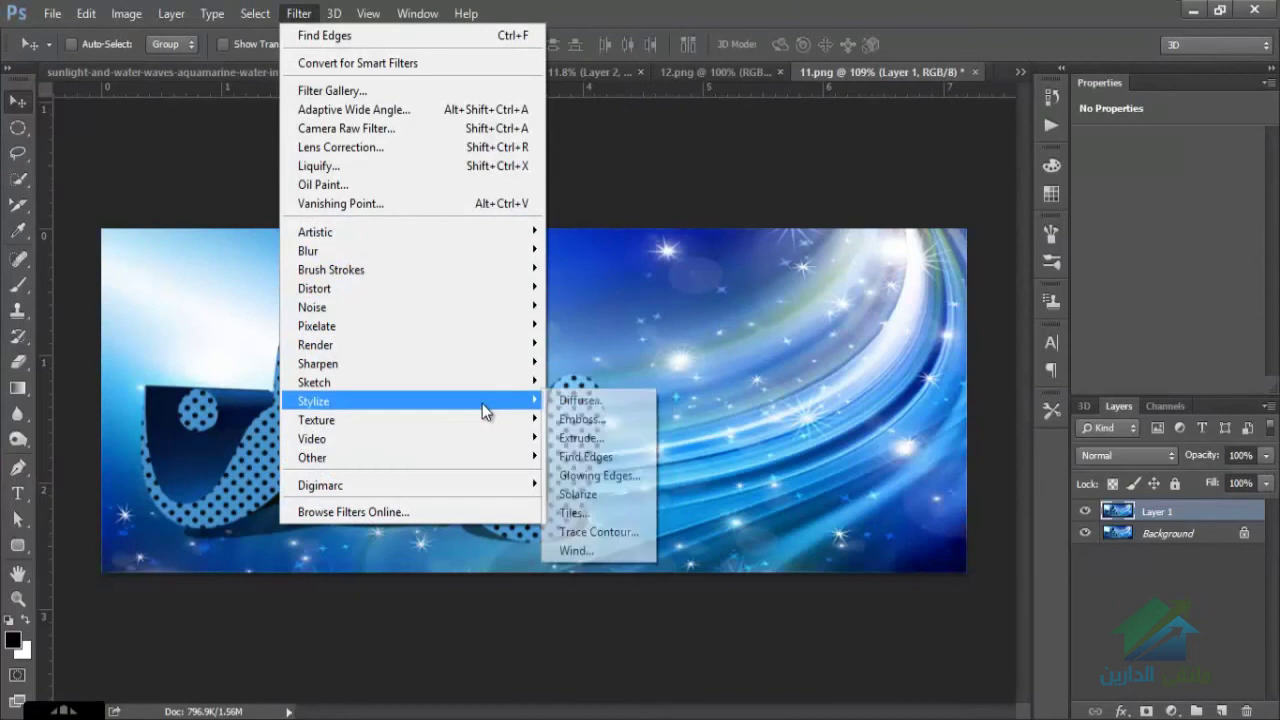
pyautogui.click(606, 491)
pyautogui.hotkey('ctrl', 'z')
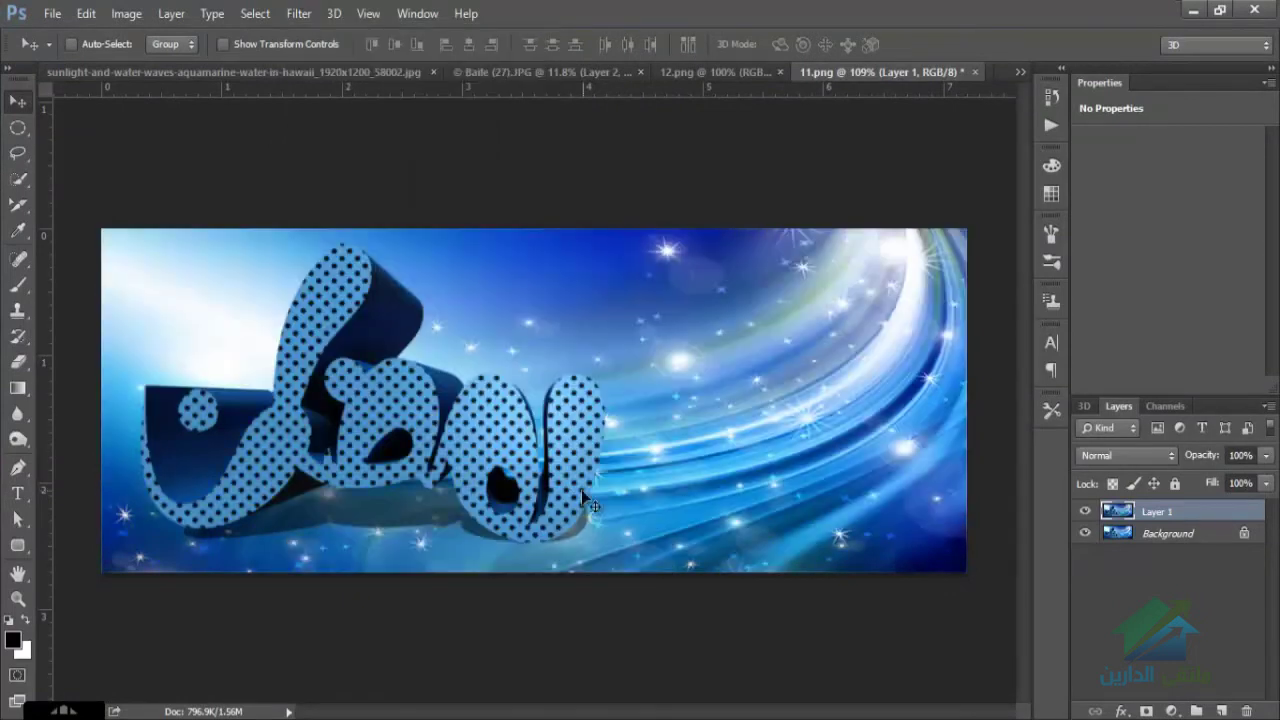
# Apply the Tiles filter to Layer 1 with 10 tiles, a 10% maximum offset and gaps filled with the background color, and undo it.
pyautogui.click(300, 14)
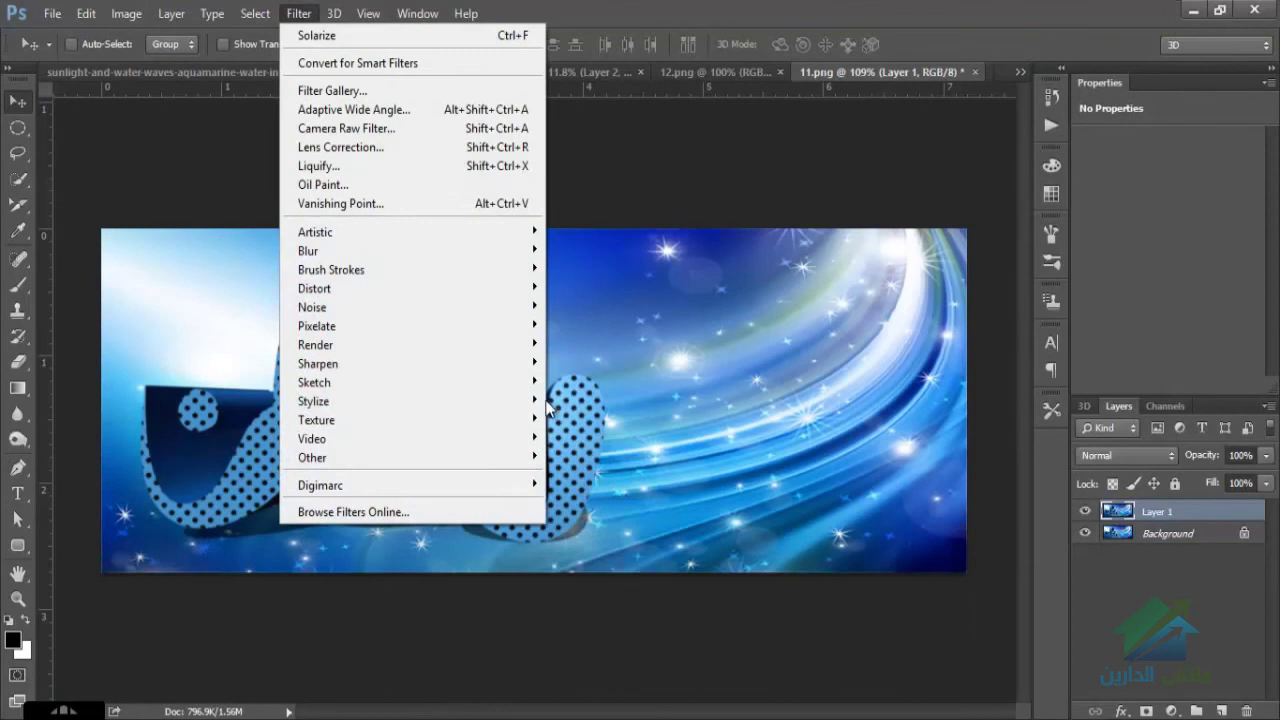
pyautogui.moveTo(523, 403)
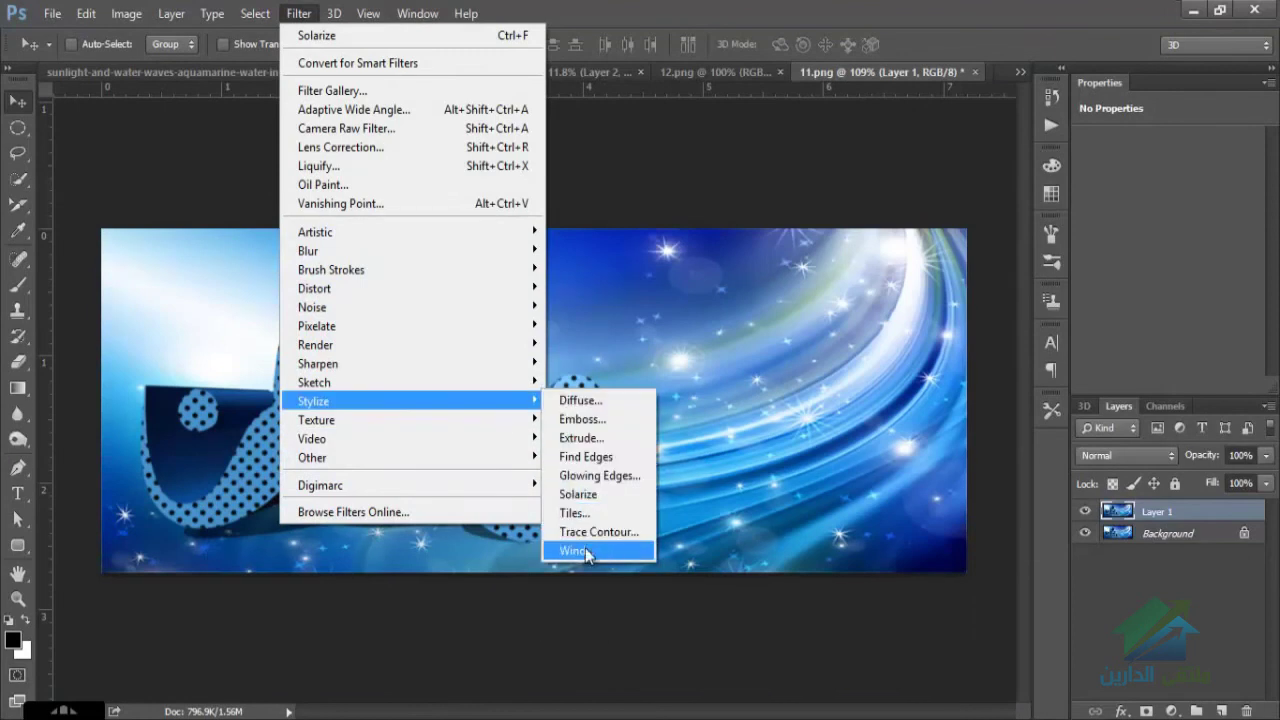
pyautogui.click(585, 514)
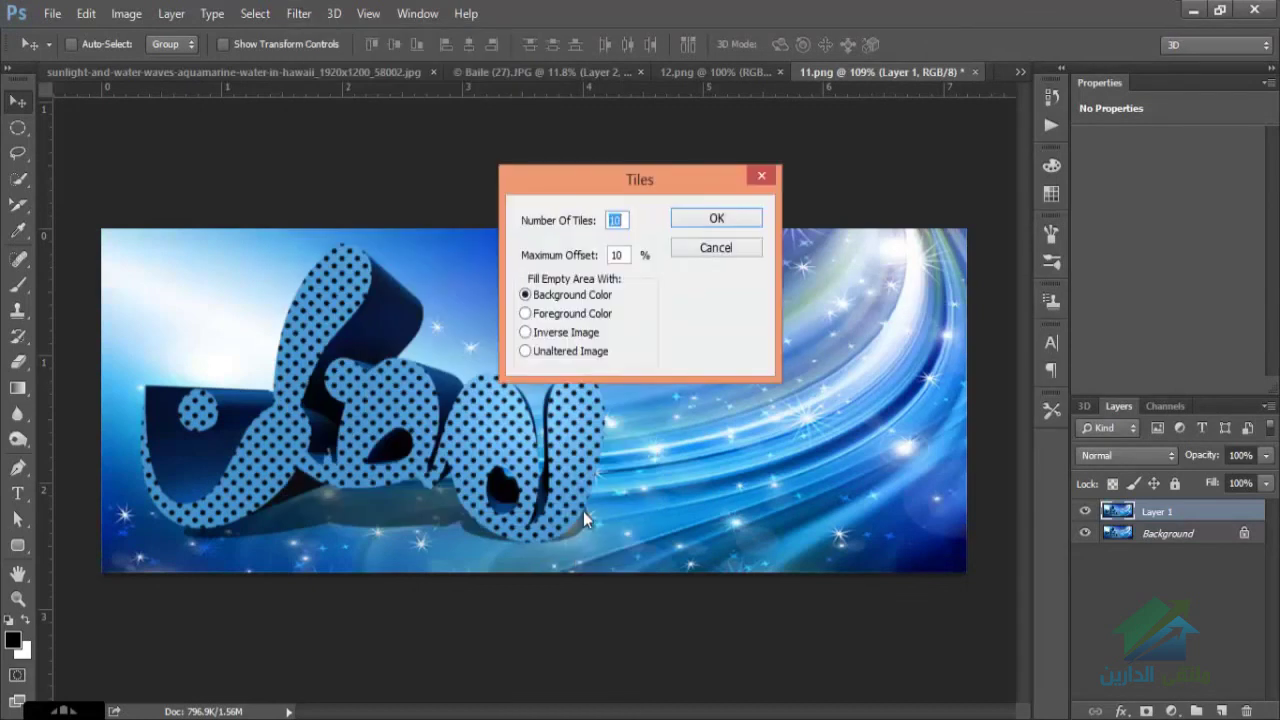
pyautogui.click(716, 218)
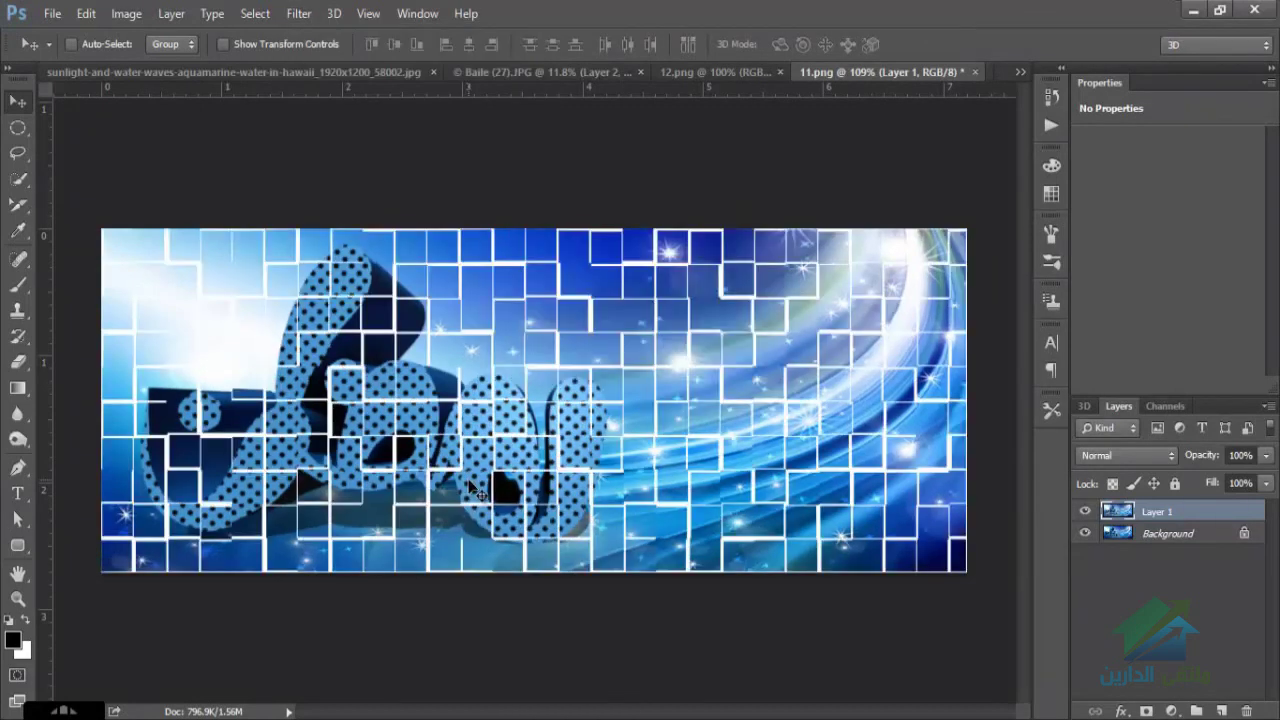
pyautogui.hotkey('ctrl', 'z')
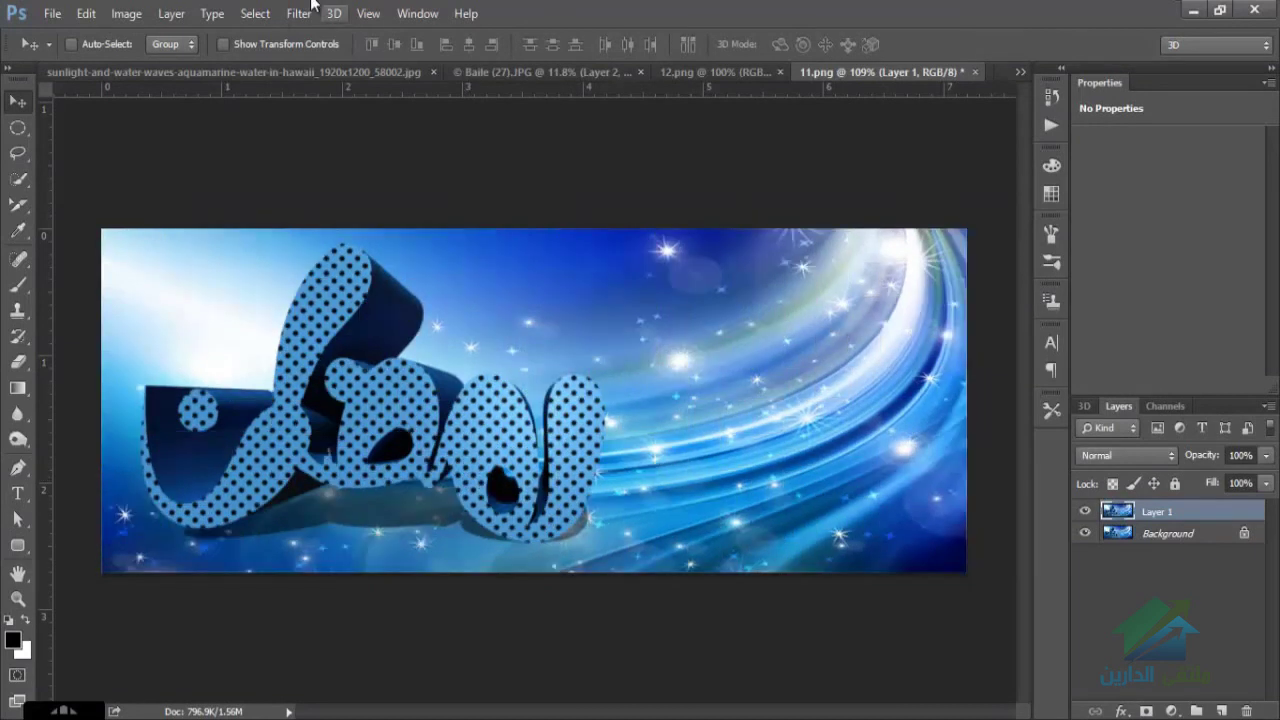
# Review the Tiles filter's maximum offset setting, apply the filter to Layer 1 again, and undo it.
pyautogui.click(296, 14)
pyautogui.moveTo(498, 401)
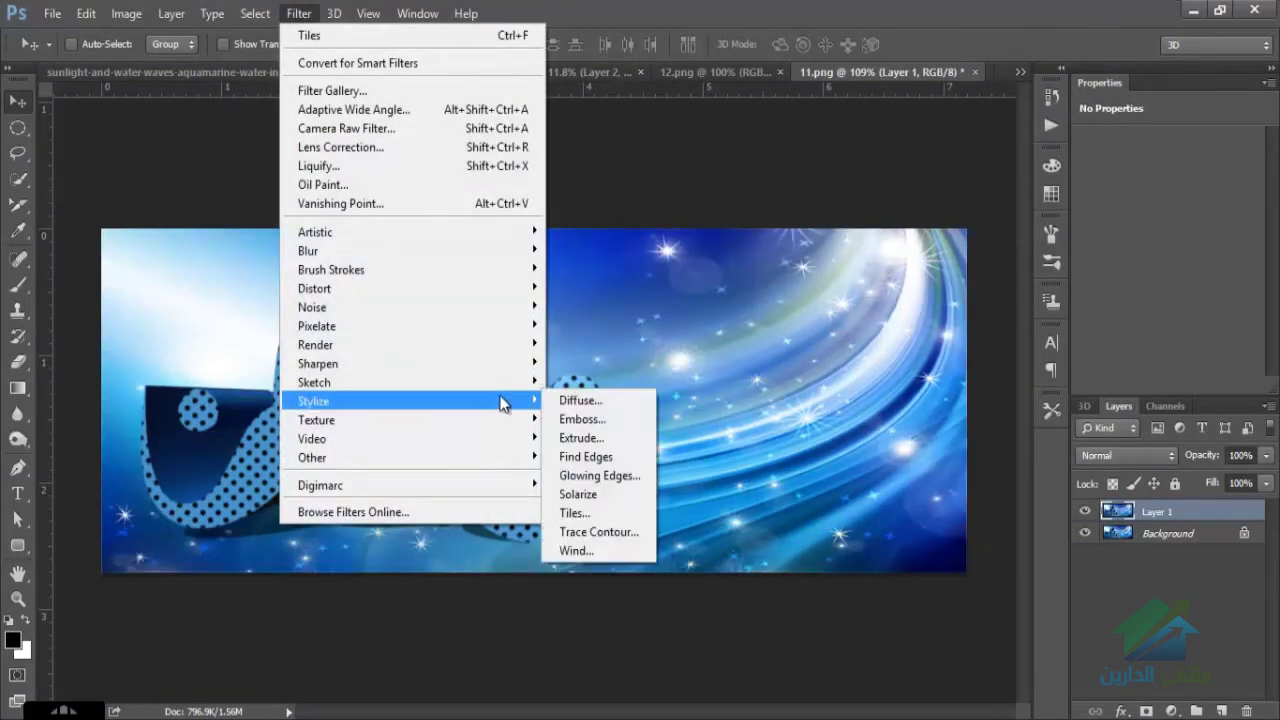
pyautogui.click(593, 509)
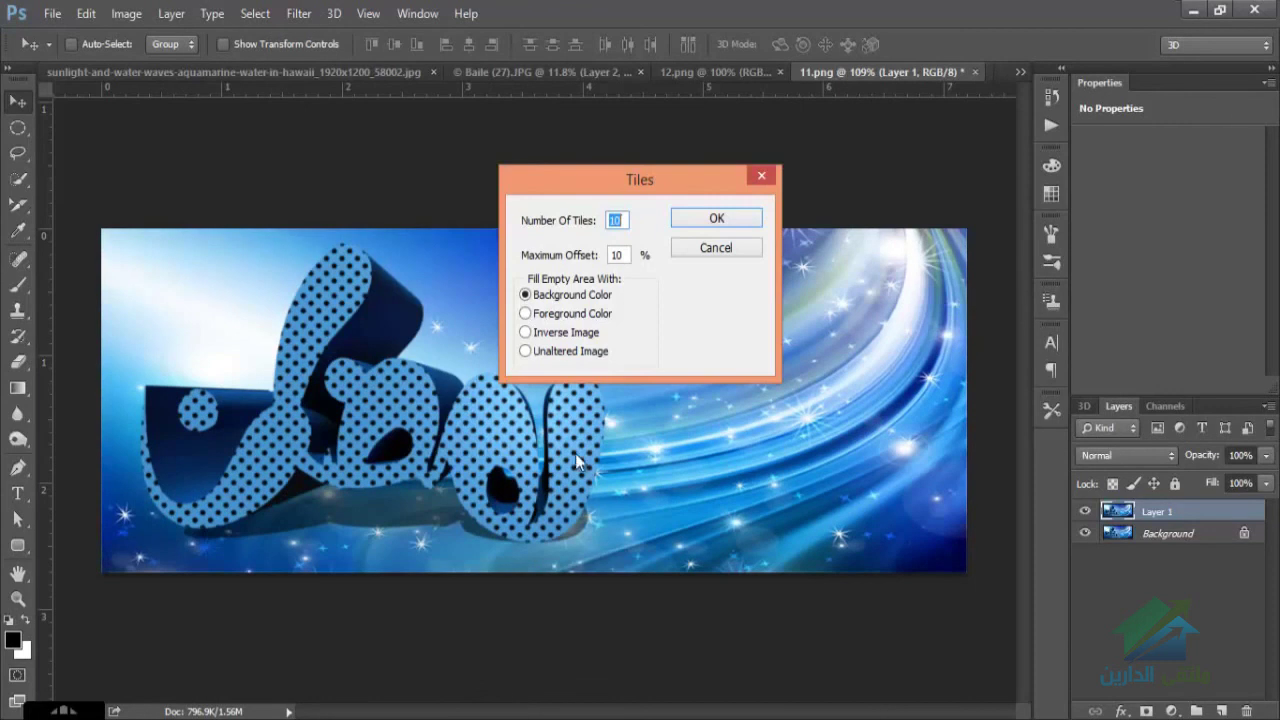
pyautogui.click(619, 255)
pyautogui.doubleClick(622, 256)
pyautogui.click(748, 218)
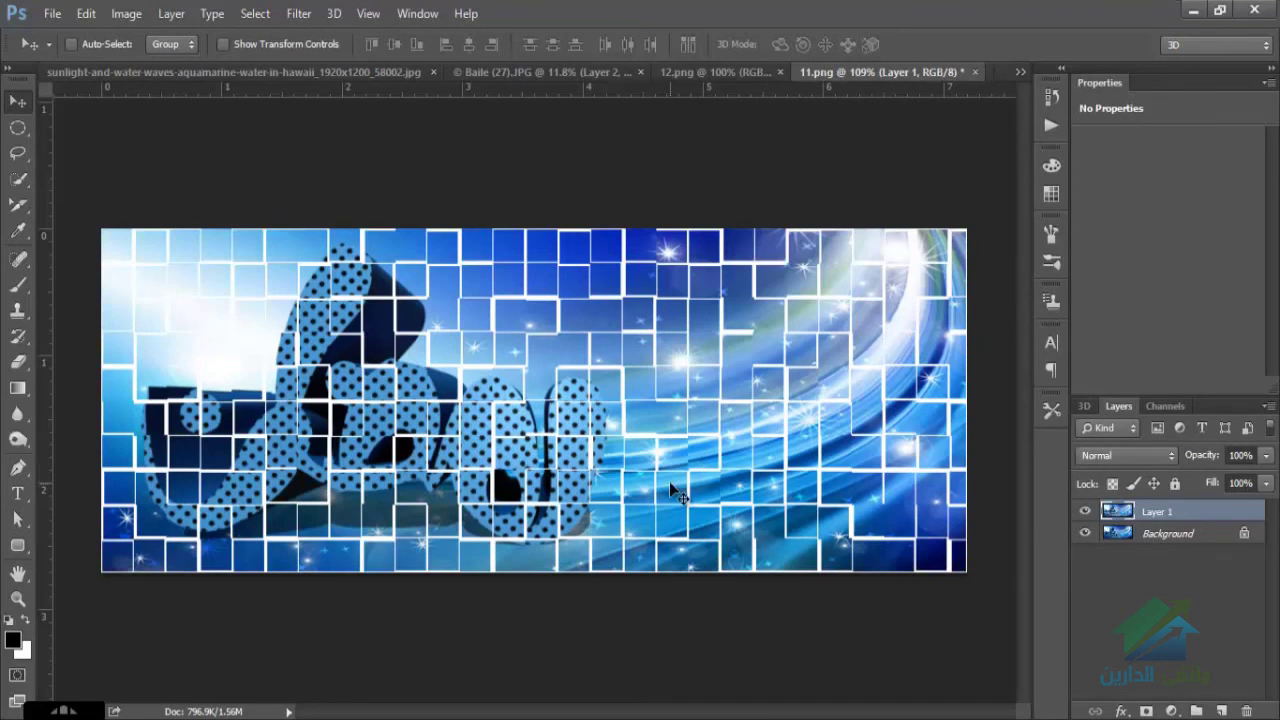
pyautogui.hotkey('ctrl', 'z')
# Preview the Wind filter on Layer 1 with the Blast and Stagger methods, and return to the Wind method.
pyautogui.click(298, 13)
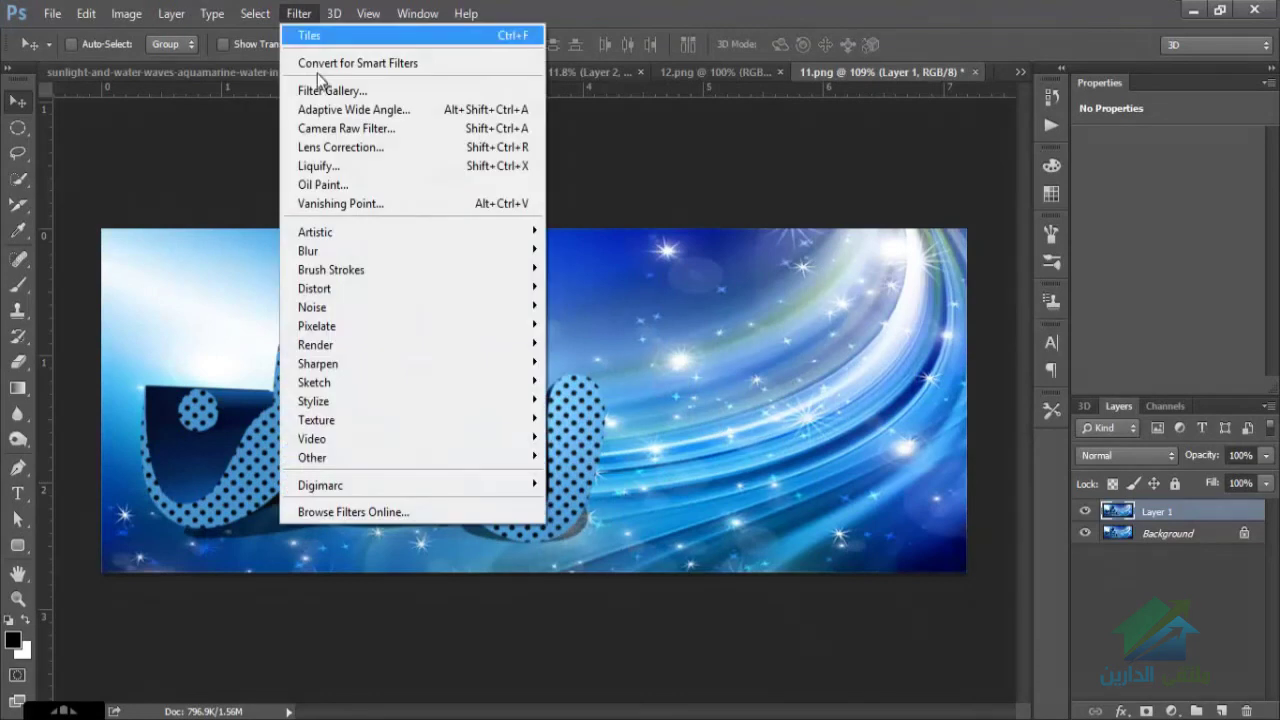
pyautogui.moveTo(527, 401)
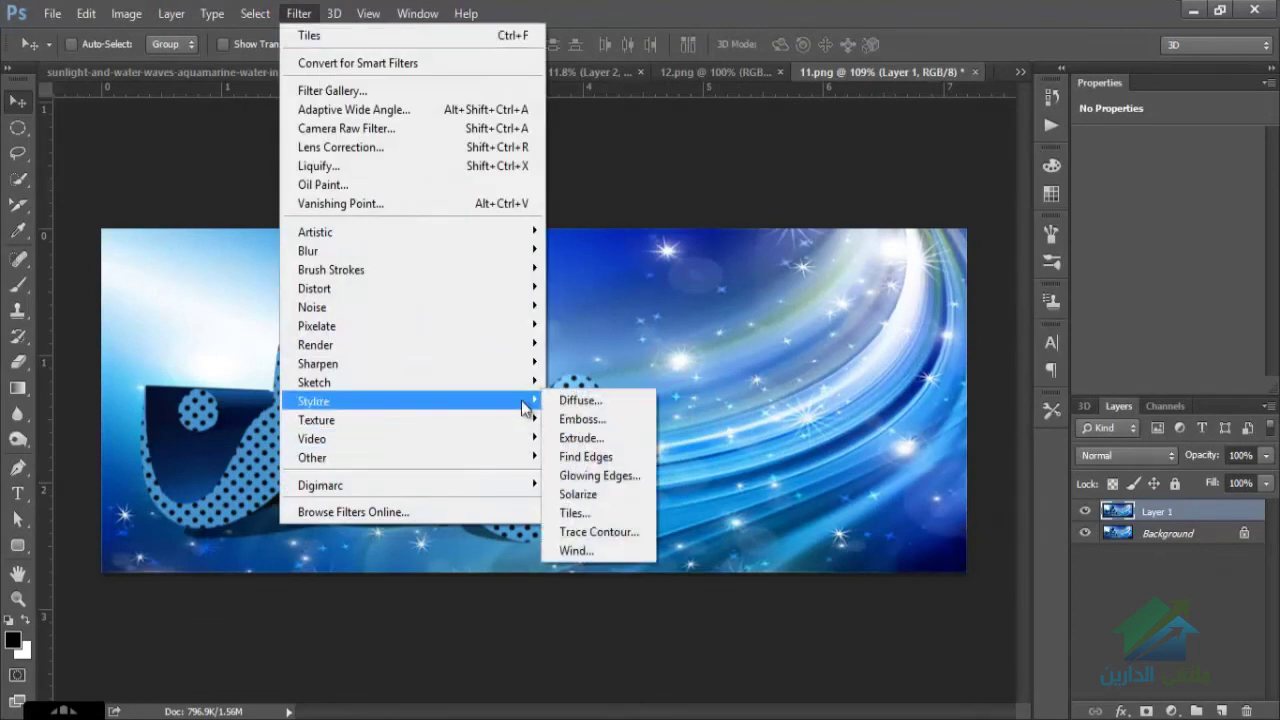
pyautogui.click(626, 551)
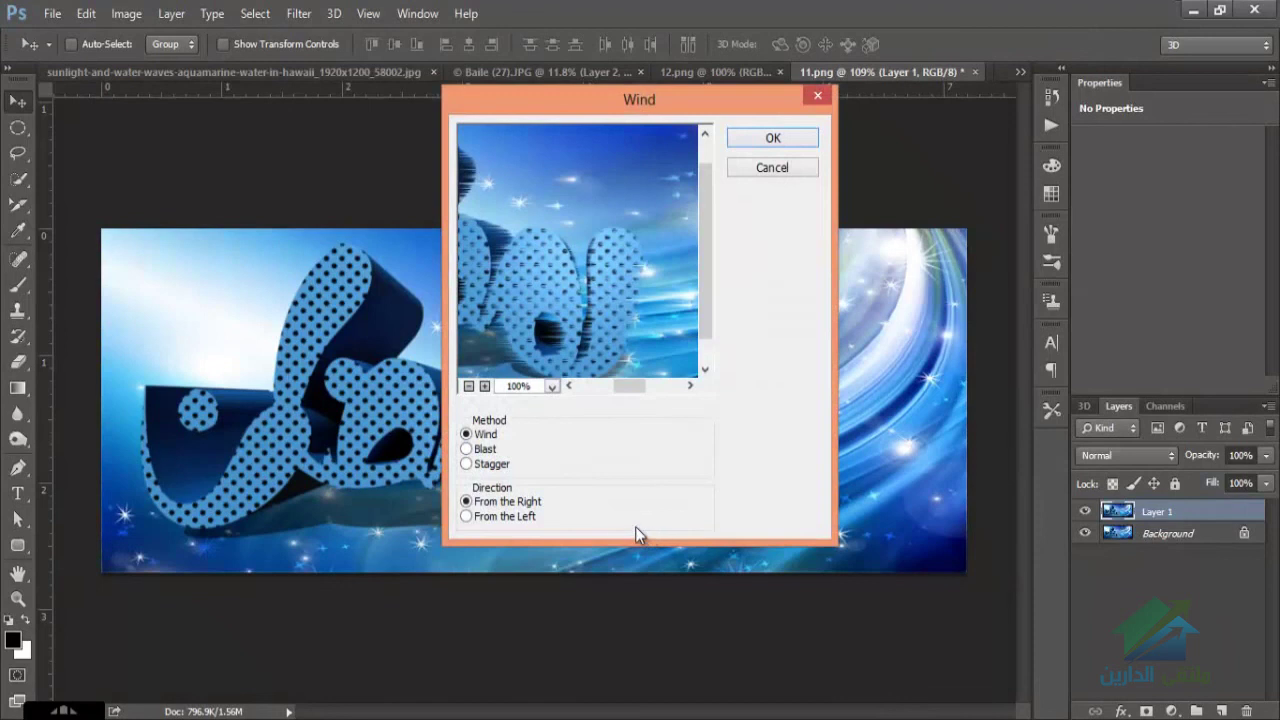
pyautogui.click(484, 450)
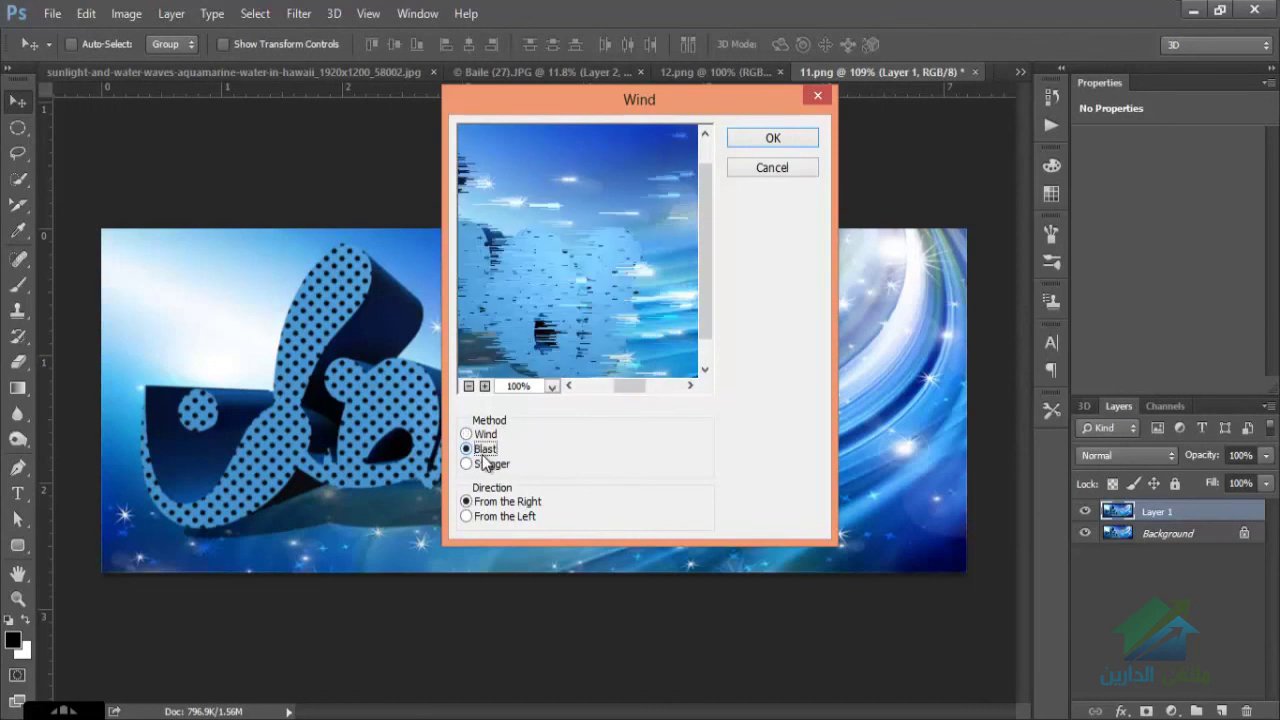
pyautogui.click(486, 464)
pyautogui.click(484, 449)
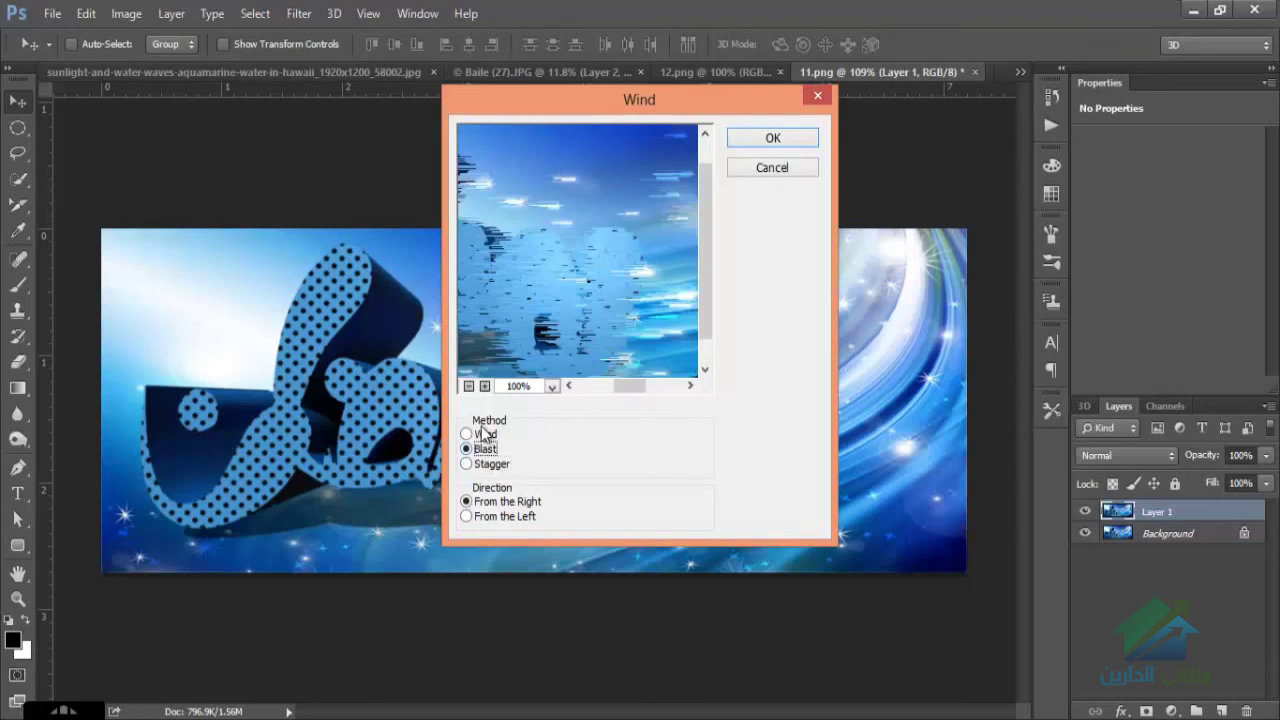
pyautogui.click(485, 434)
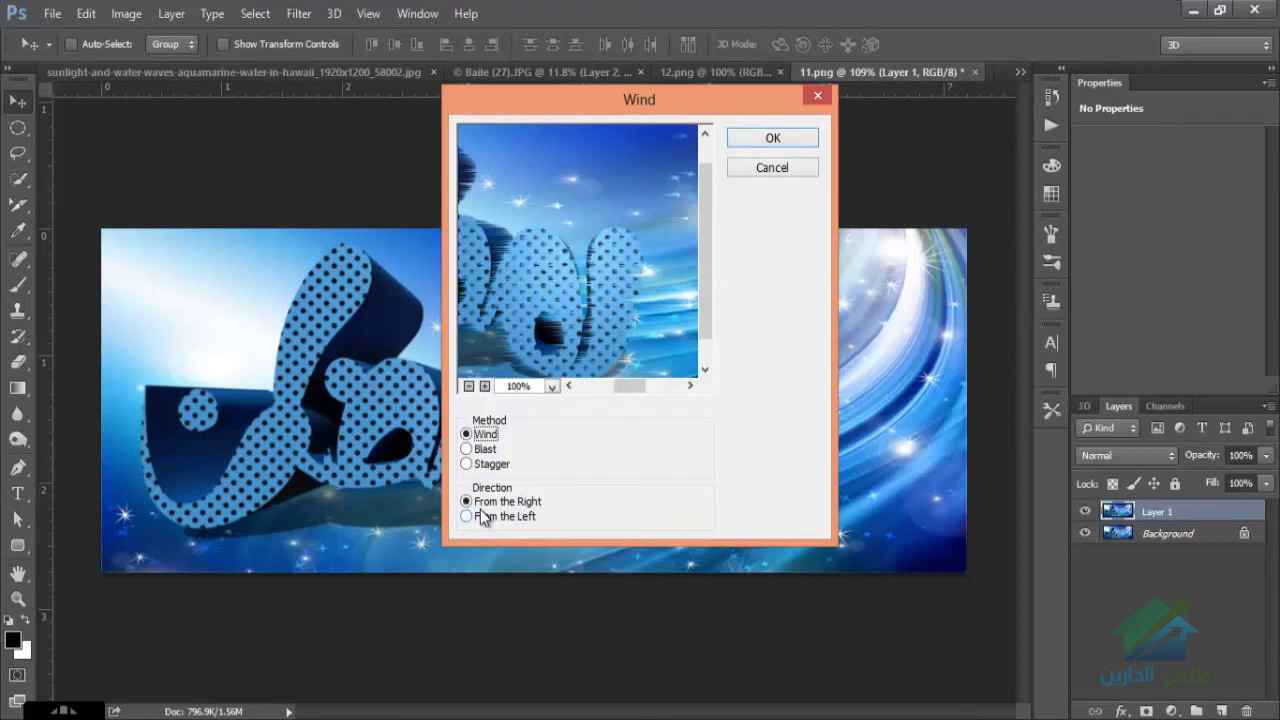
# Preview the wind direction From the Left, and apply the Wind filter to Layer 1 with the direction From the Right.
pyautogui.click(482, 517)
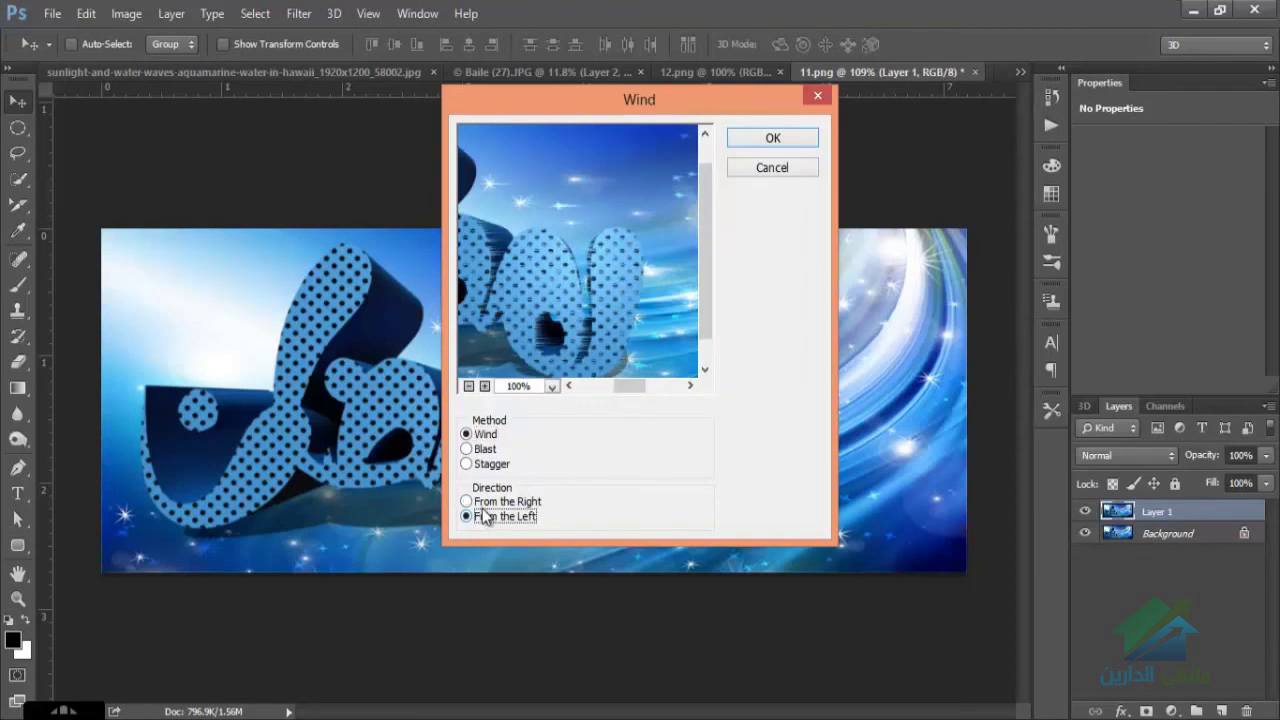
pyautogui.press('Up')
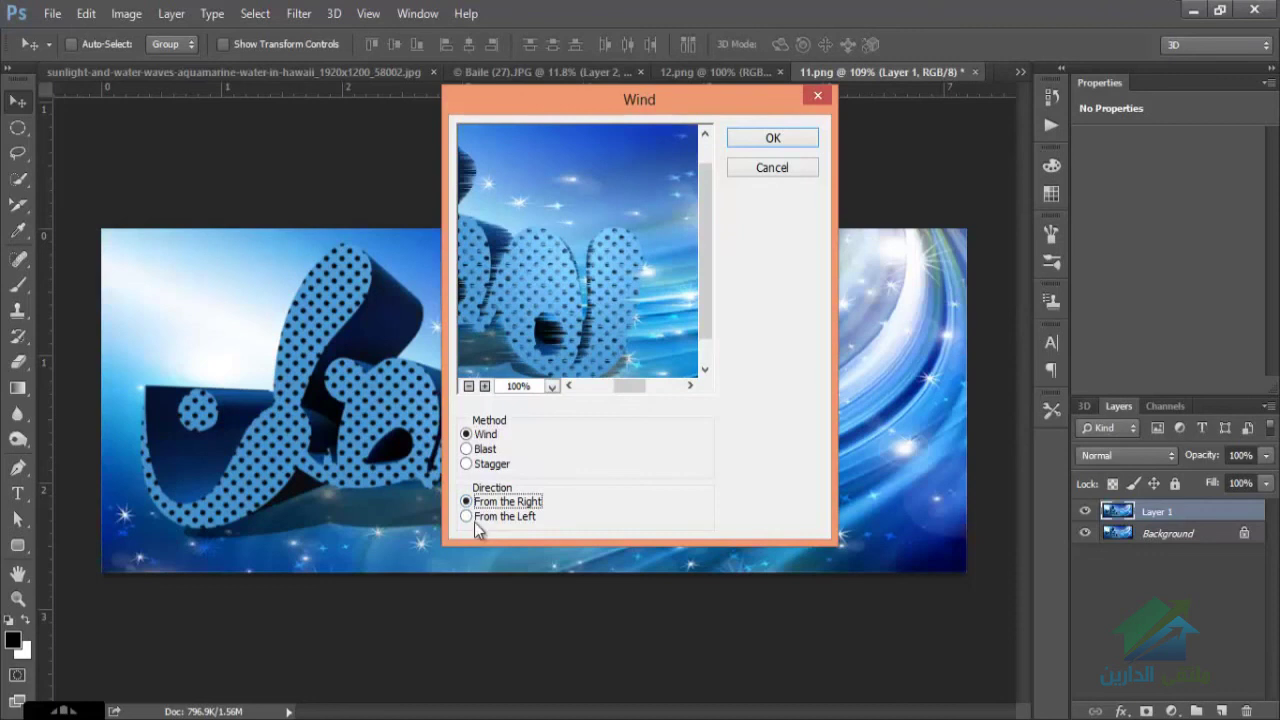
pyautogui.click(772, 138)
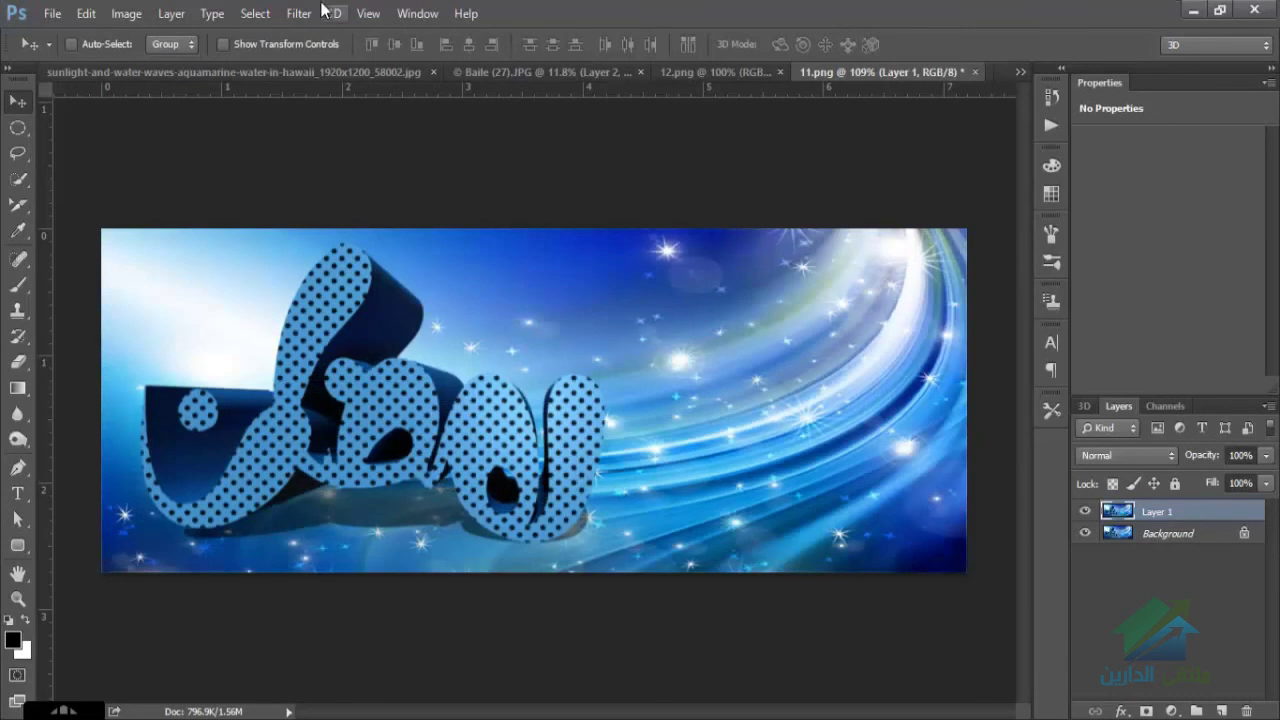
pyautogui.click(305, 14)
pyautogui.moveTo(360, 420)
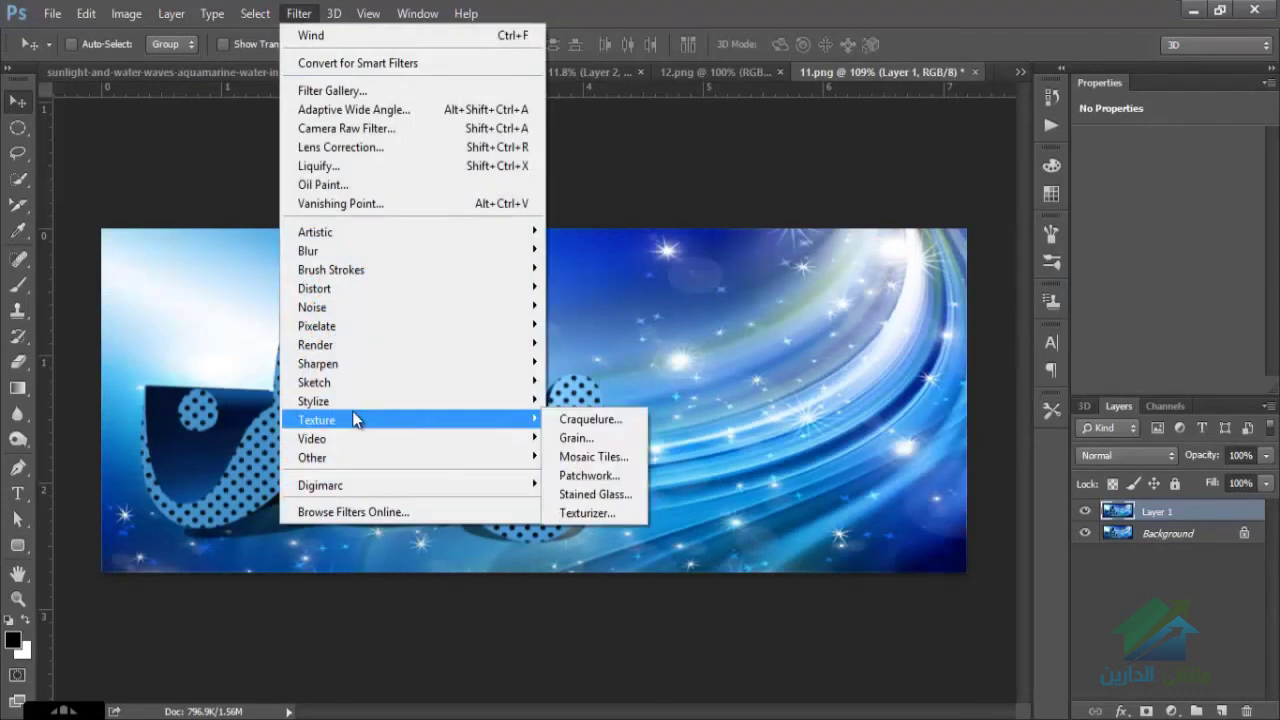
pyautogui.moveTo(418, 457)
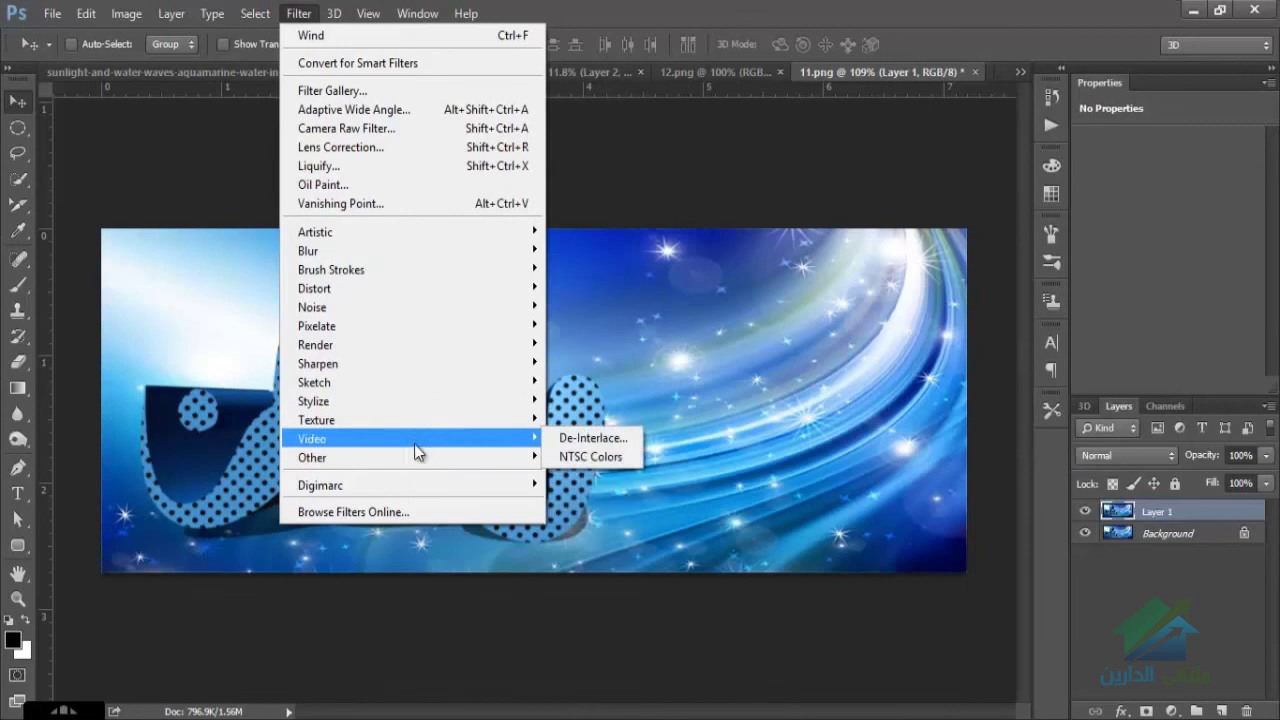
# Apply the High Pass filter to Layer 1 with a radius of about 2.8 pixels and set the layer's blend mode to Overlay.
pyautogui.moveTo(416, 461)
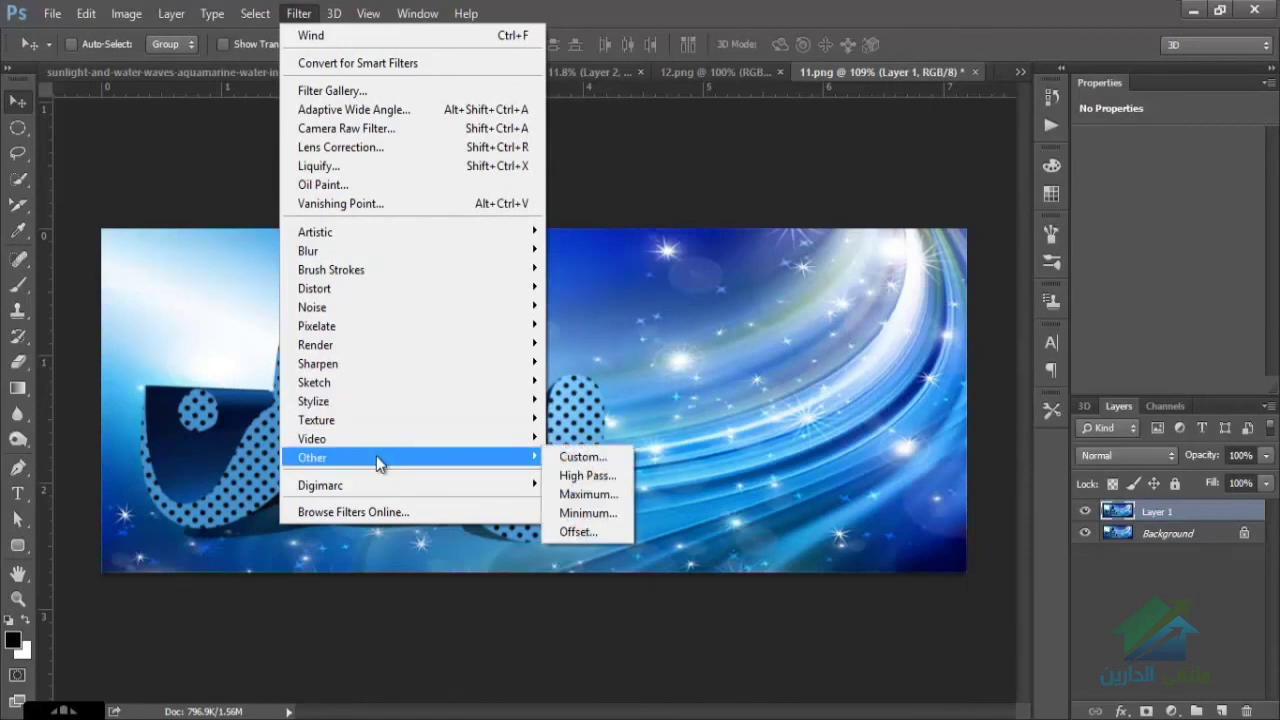
pyautogui.click(565, 476)
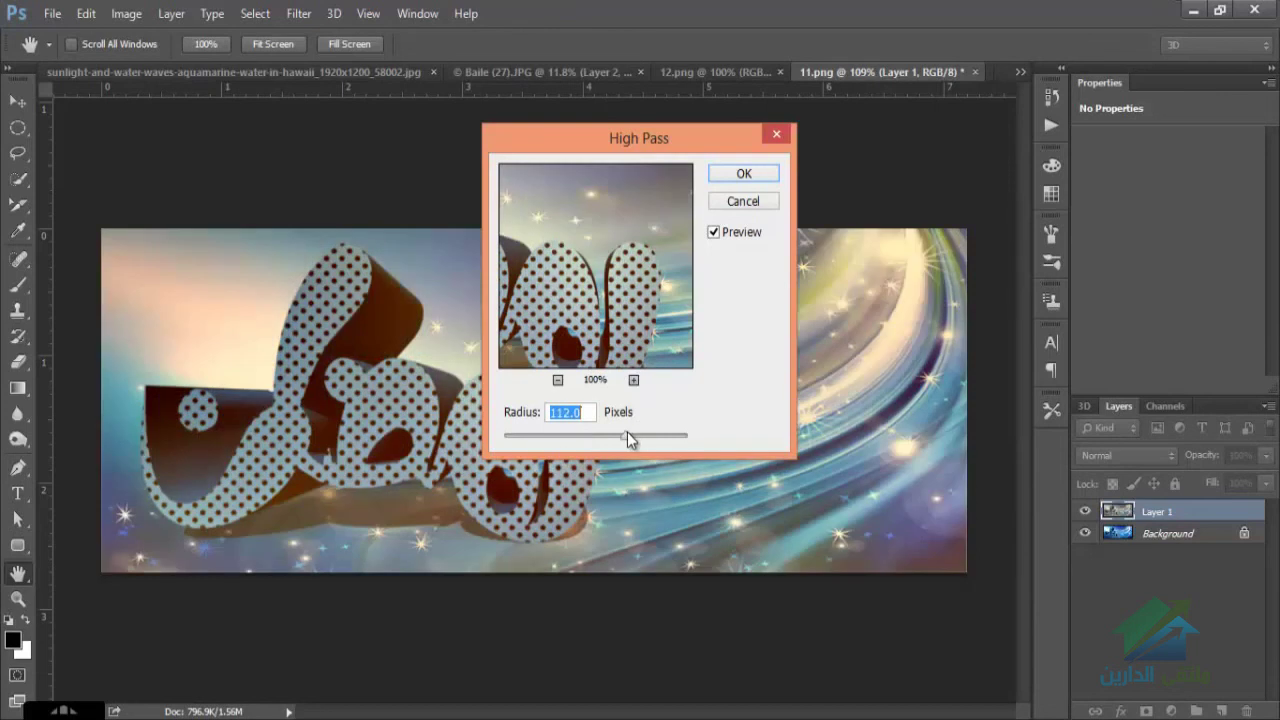
pyautogui.moveTo(609, 436); pyautogui.dragTo(541, 444)
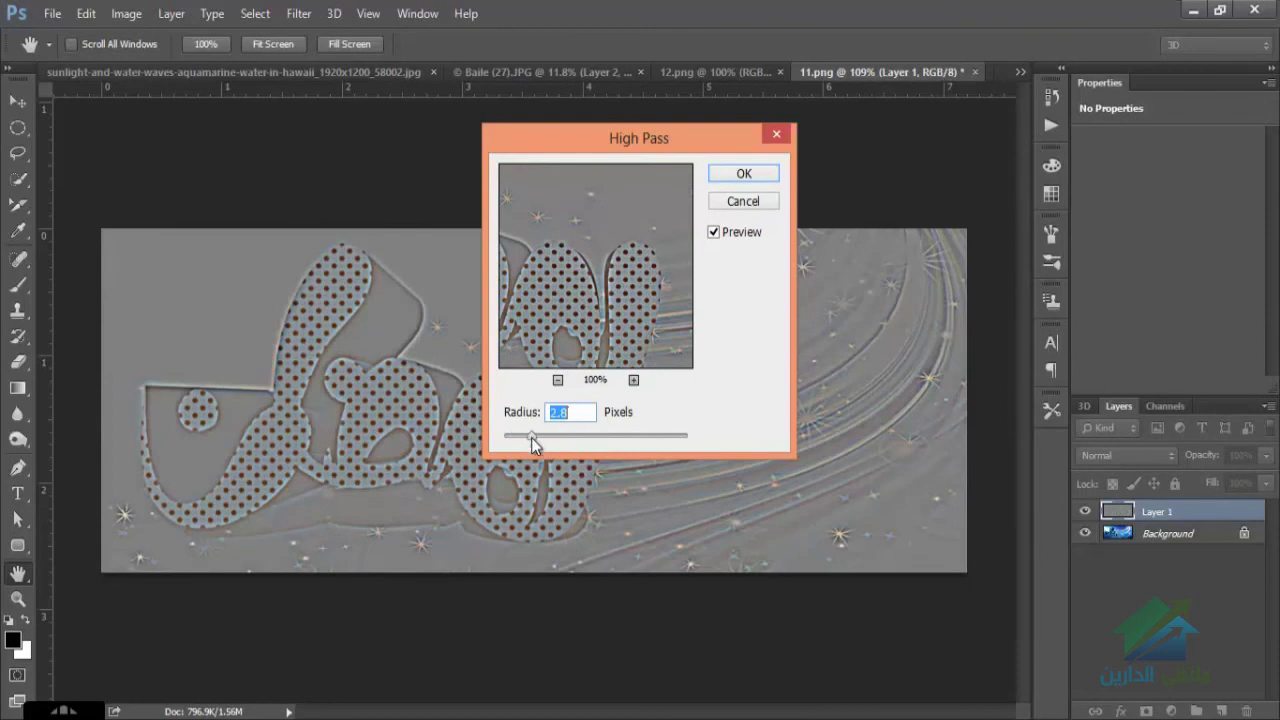
pyautogui.click(738, 176)
pyautogui.press('v')
pyautogui.click(1127, 458)
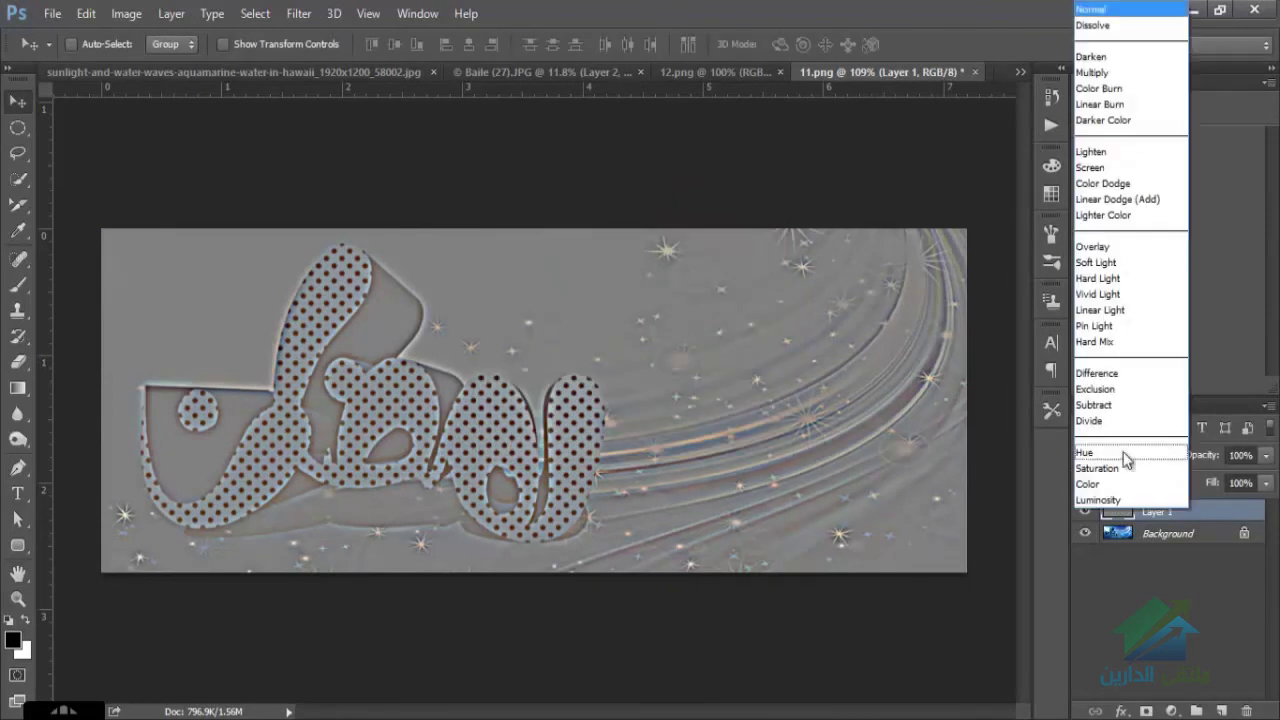
pyautogui.click(1112, 244)
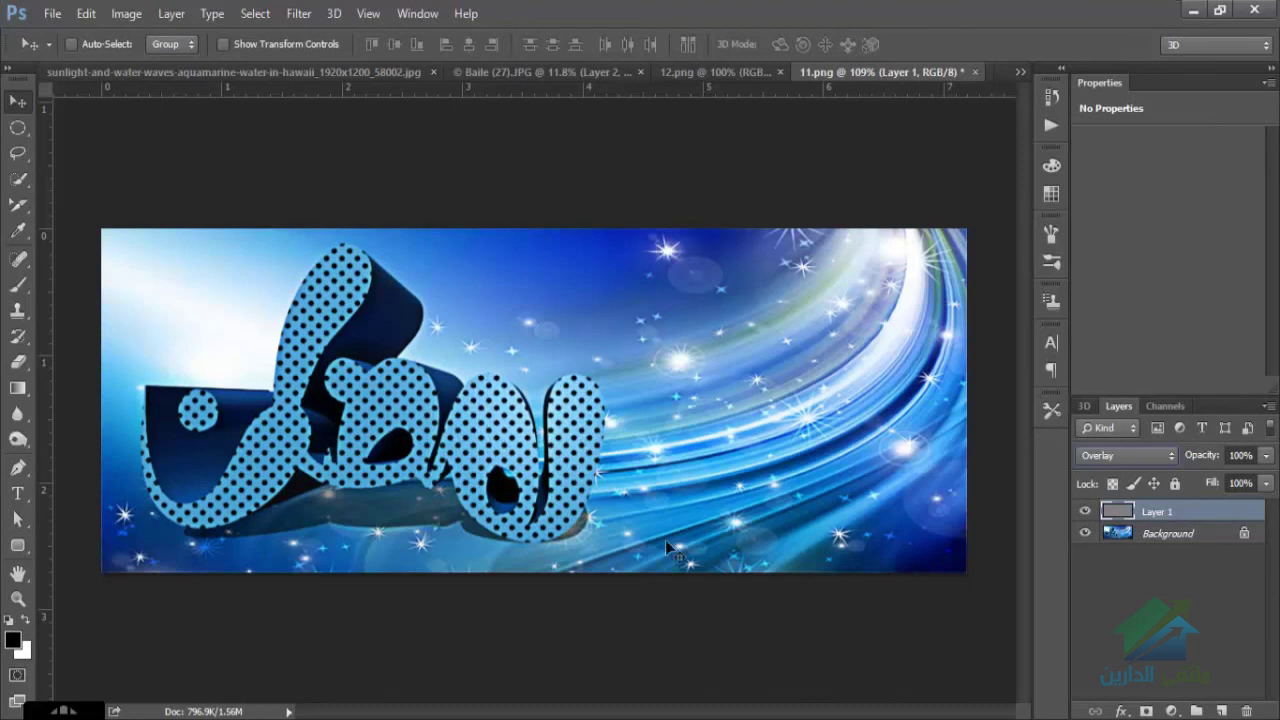
pyautogui.click(299, 14)
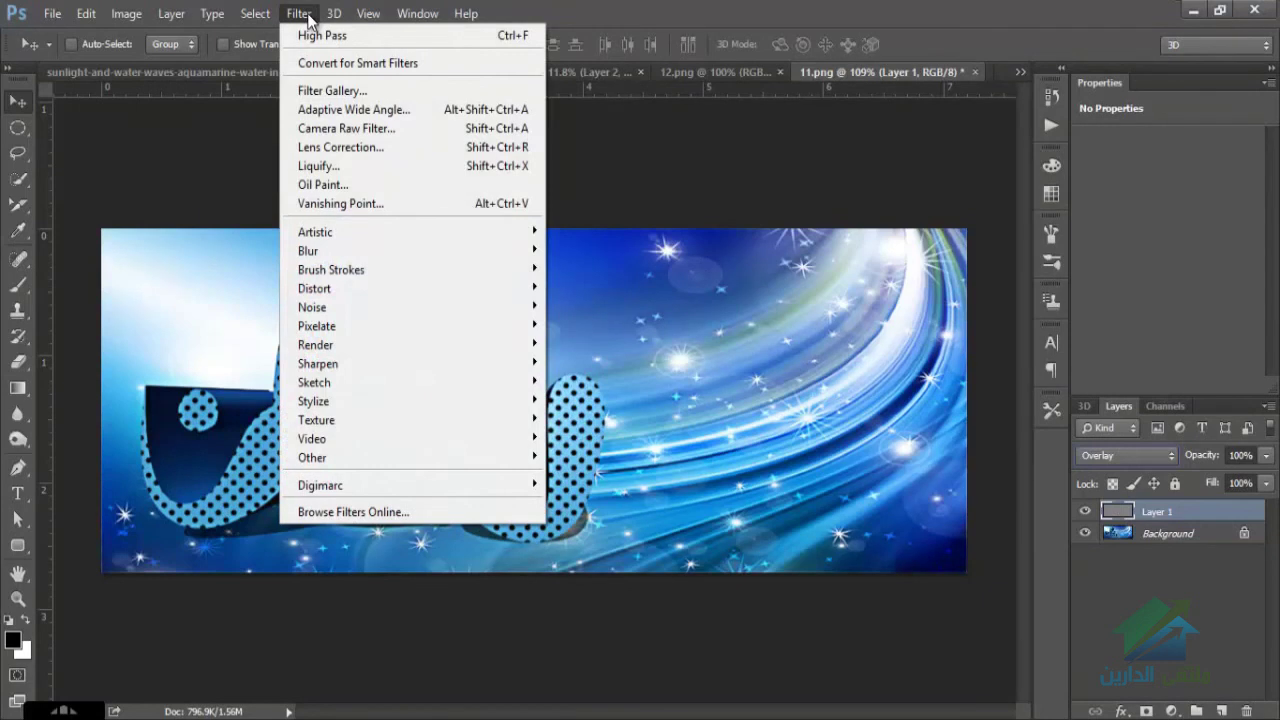
pyautogui.click(302, 14)
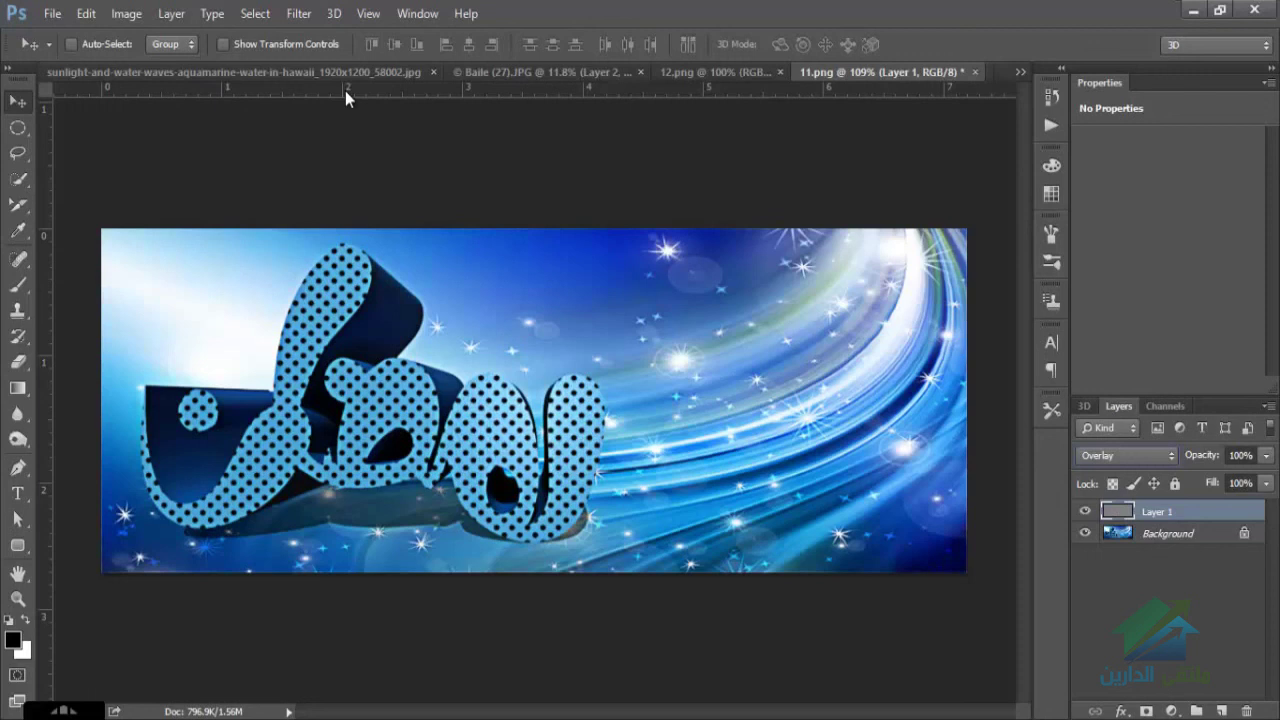
pyautogui.click(305, 13)
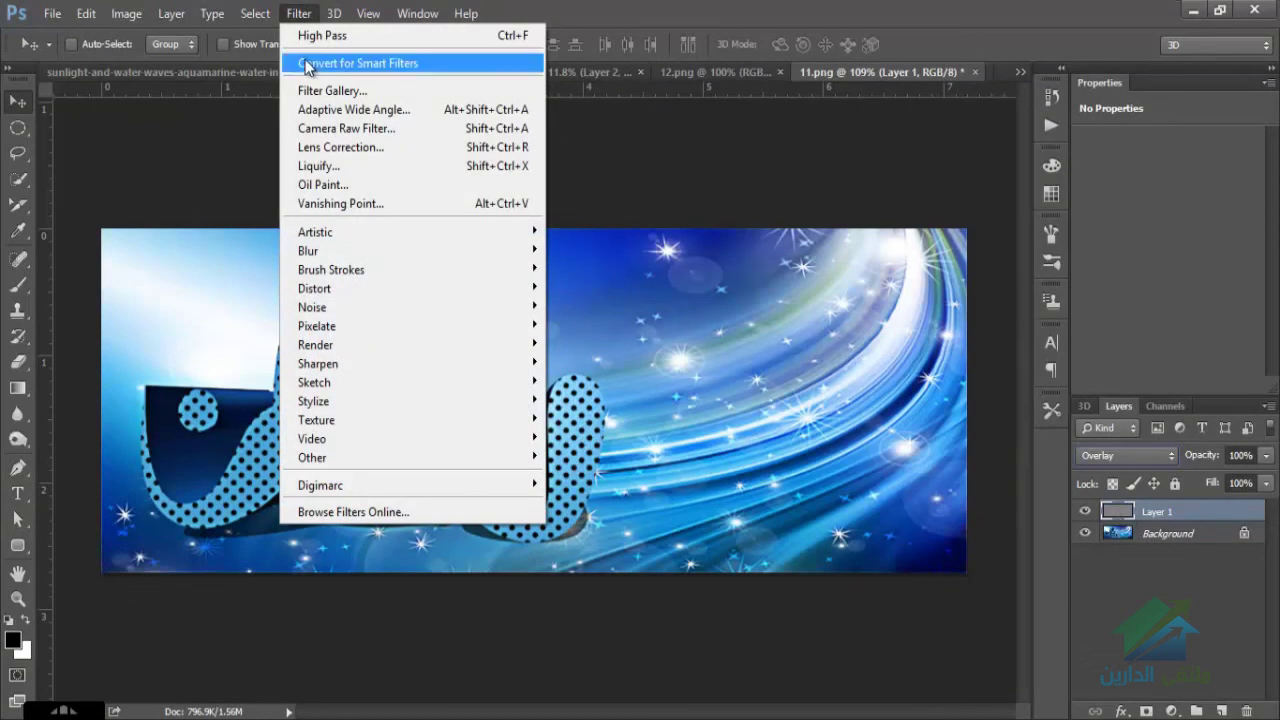
pyautogui.click(703, 406)
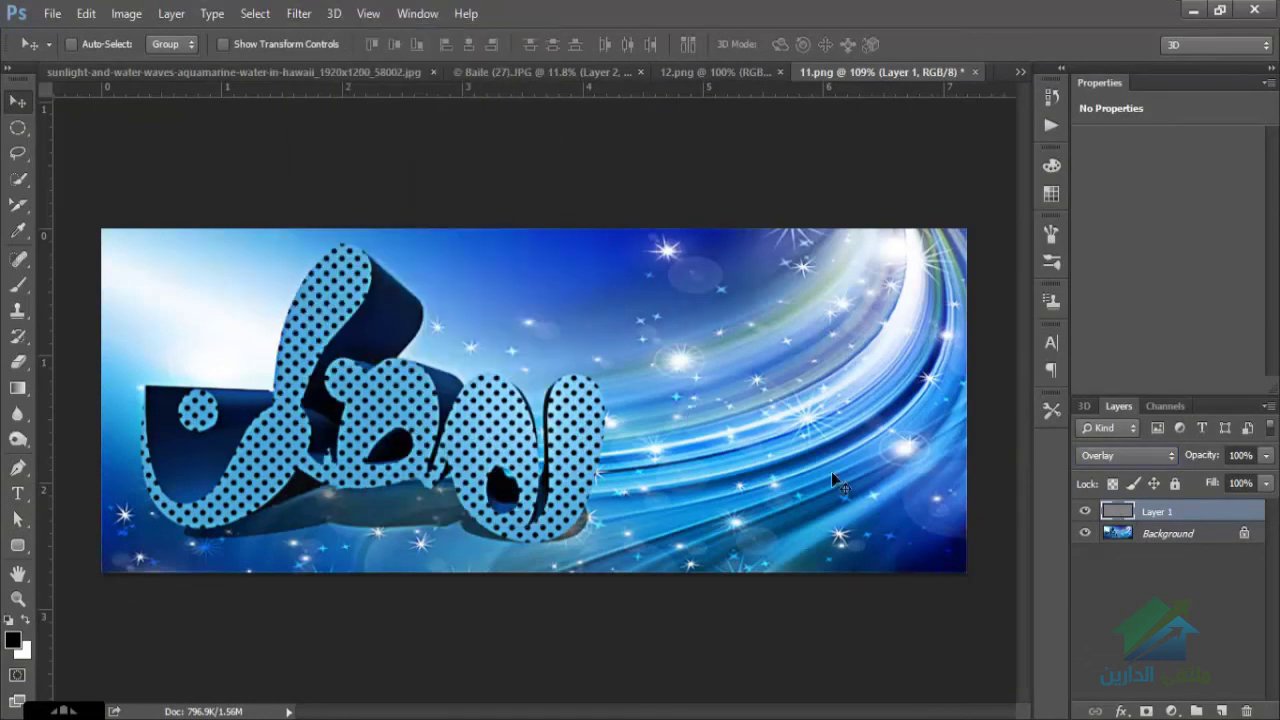